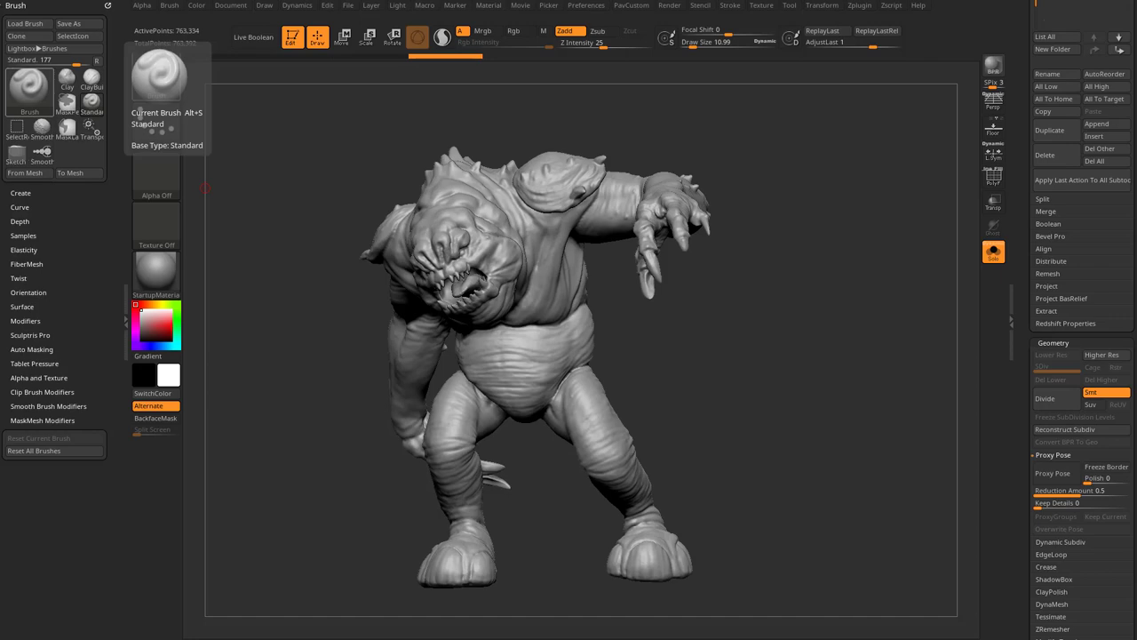
{"action": "left_click_drag", "start_coordinate": [205, 188], "coordinate": [863, 228]}
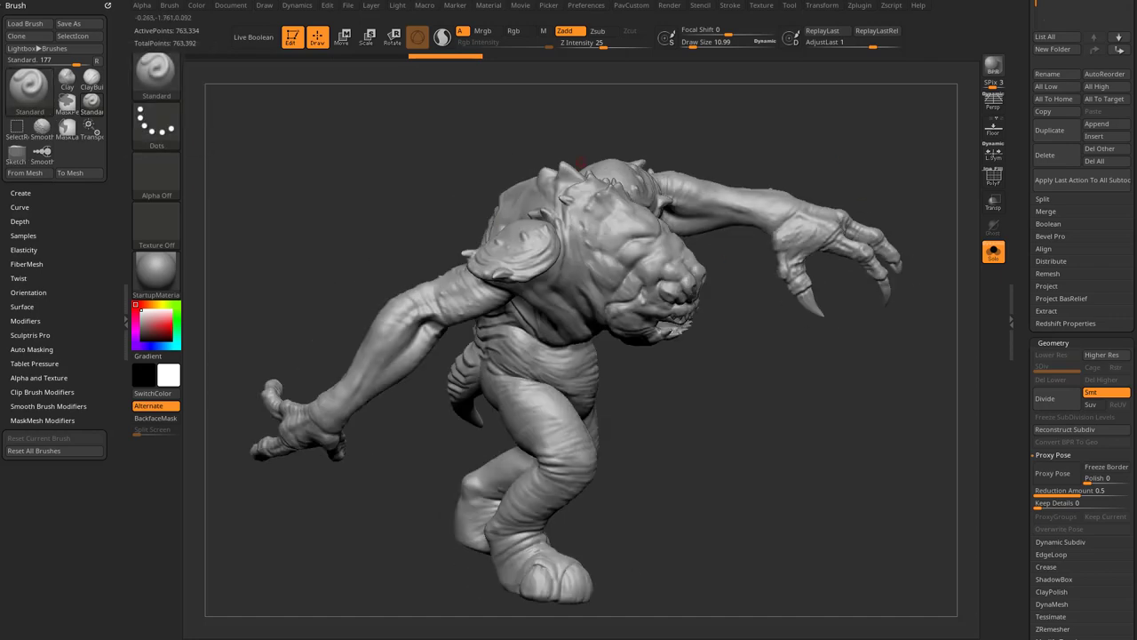
{"action": "mouse_move", "coordinate": [902, 182]}
{"action": "left_mouse_down"}
{"action": "mouse_move", "coordinate": [764, 165]}
{"action": "mouse_move", "coordinate": [547, 193]}
{"action": "left_mouse_up"}
{"action": "key", "text": "s"}
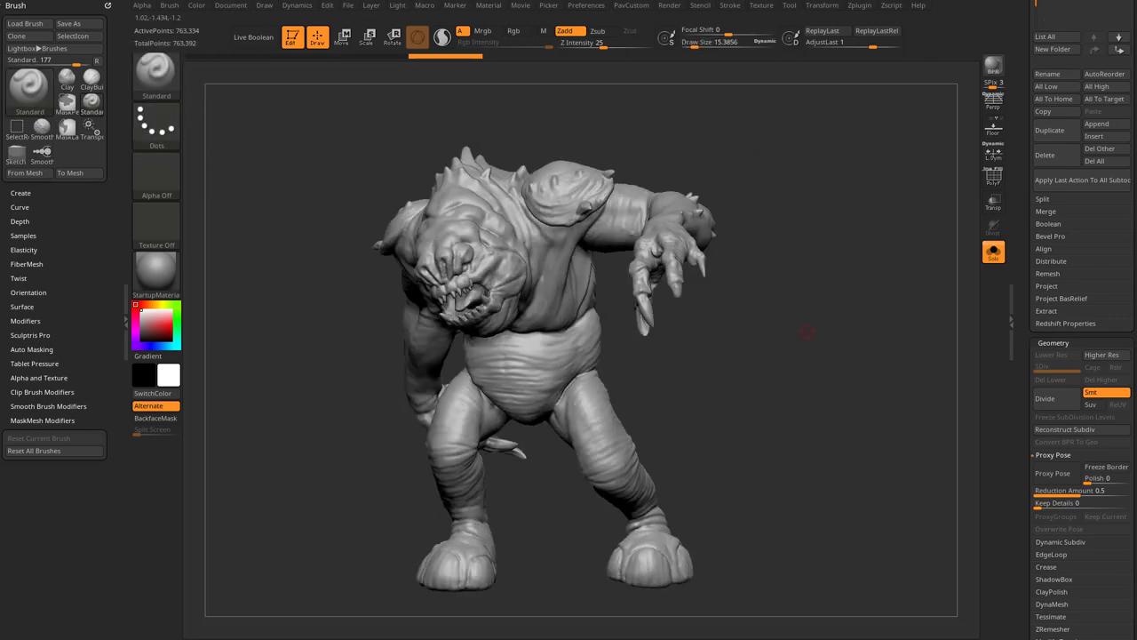
{"action": "left_click_drag", "start_coordinate": [805, 330], "coordinate": [828, 324]}
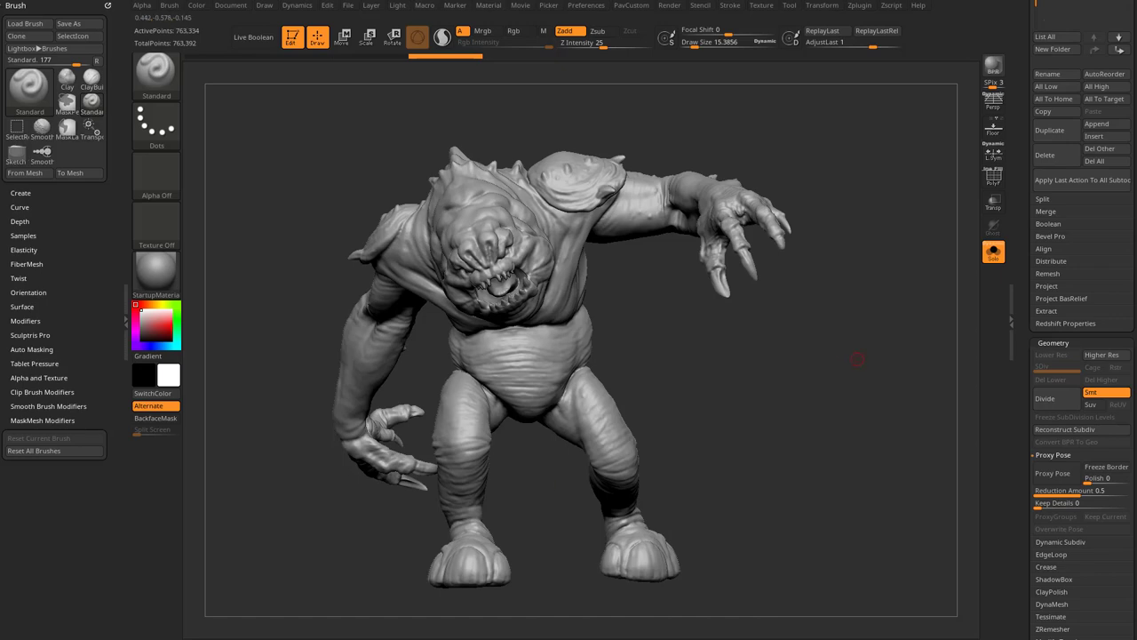
Load the multi-piece ninja turtle tool and turn off Solo mode to display all of its subtools.
{"action": "left_click_drag", "start_coordinate": [1024, 191], "coordinate": [1023, 607]}
{"action": "left_click", "coordinate": [1050, 23]}
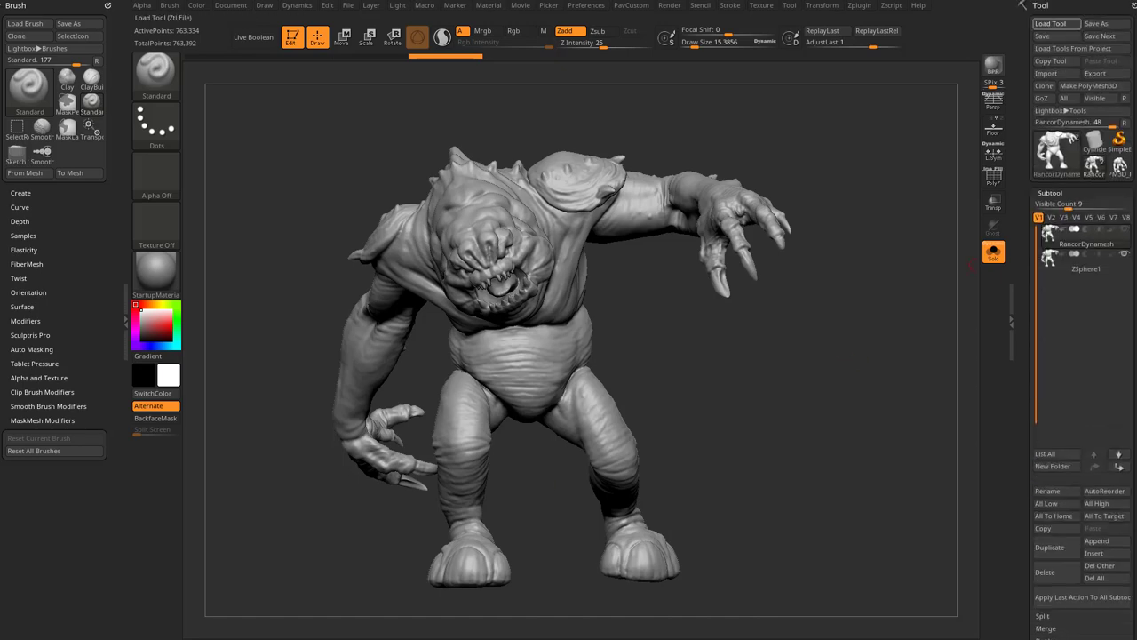
{"action": "double_click", "coordinate": [394, 207]}
{"action": "left_click_drag", "start_coordinate": [748, 401], "coordinate": [750, 196], "text": "alt"}
{"action": "left_click_drag", "start_coordinate": [799, 257], "coordinate": [542, 266]}
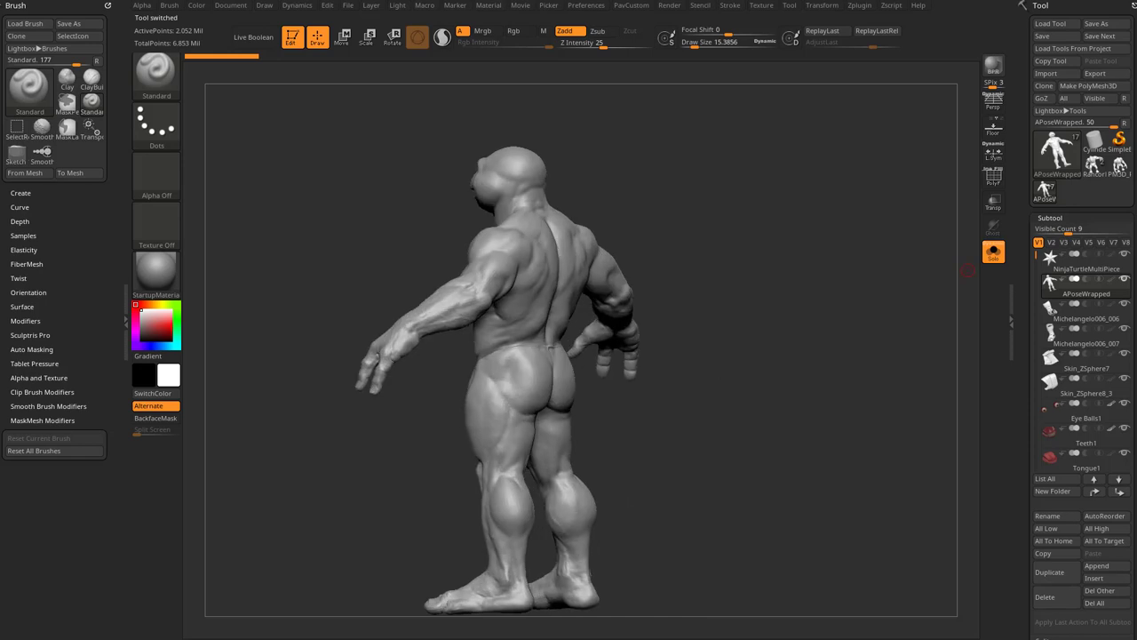
{"action": "left_click", "coordinate": [993, 253]}
{"action": "mouse_move", "coordinate": [755, 340]}
{"action": "left_mouse_down"}
{"action": "mouse_move", "coordinate": [888, 331]}
{"action": "mouse_move", "coordinate": [839, 331]}
{"action": "left_mouse_up"}
Examine the complete turtle character with its body, clothing and shell pieces from the front and the side.
{"action": "key", "text": "bracketright"}
{"action": "key", "text": "bracketleft"}
{"action": "key", "text": "bracketright"}
{"action": "key", "text": "bracketleft"}
{"action": "key", "text": "bracketright"}
{"action": "left_click_drag", "start_coordinate": [835, 280], "coordinate": [833, 352], "text": "alt"}
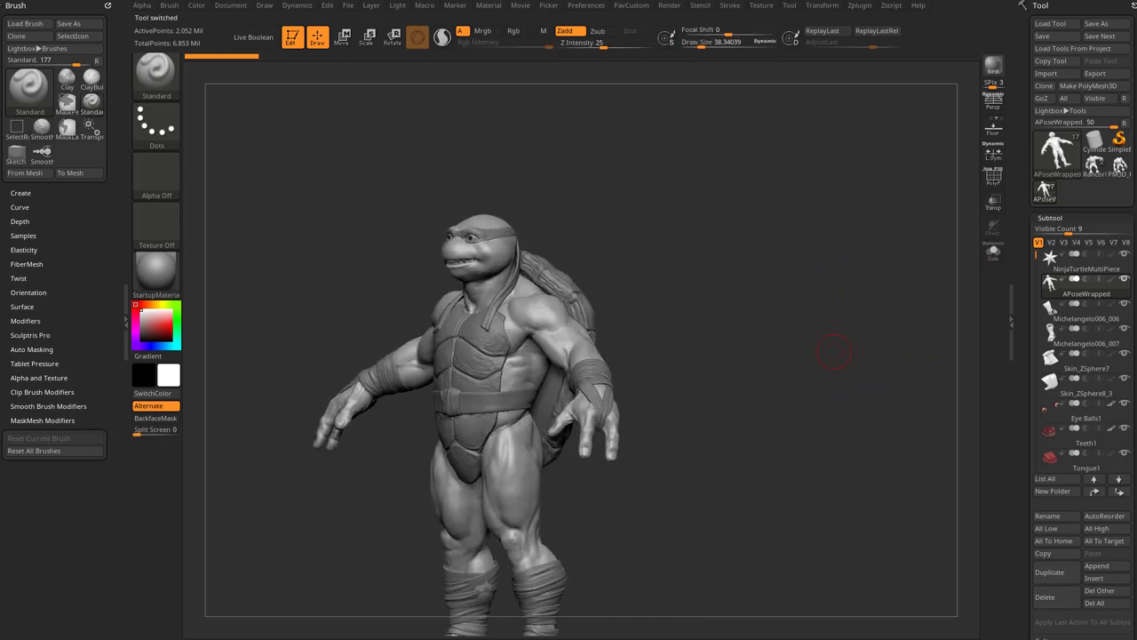
{"action": "key", "text": "s"}
{"action": "left_click_drag", "start_coordinate": [835, 293], "coordinate": [839, 338], "text": "alt"}
{"action": "mouse_move", "coordinate": [860, 249]}
{"action": "left_mouse_down", "text": "alt"}
{"action": "mouse_move", "coordinate": [862, 360]}
{"action": "mouse_move", "coordinate": [622, 325]}
{"action": "mouse_move", "coordinate": [635, 252]}
{"action": "mouse_move", "coordinate": [637, 269]}
{"action": "mouse_move", "coordinate": [625, 271]}
{"action": "mouse_move", "coordinate": [766, 277]}
{"action": "mouse_move", "coordinate": [723, 223]}
{"action": "mouse_move", "coordinate": [617, 200]}
{"action": "left_mouse_up", "text": "alt"}
{"action": "key", "text": "s"}
{"action": "key", "text": "s"}
Select the plated shell subtool on the turtle's back and move it to the end of the subtool list.
{"action": "left_click", "coordinate": [619, 337], "text": "alt"}
{"action": "key", "text": "space"}
{"action": "mouse_move", "coordinate": [710, 204]}
{"action": "left_mouse_down", "text": "alt"}
{"action": "mouse_move", "coordinate": [691, 249]}
{"action": "mouse_move", "coordinate": [599, 217]}
{"action": "mouse_move", "coordinate": [680, 220]}
{"action": "mouse_move", "coordinate": [666, 216]}
{"action": "mouse_move", "coordinate": [649, 235]}
{"action": "left_mouse_up", "text": "alt"}
{"action": "key", "text": "s"}
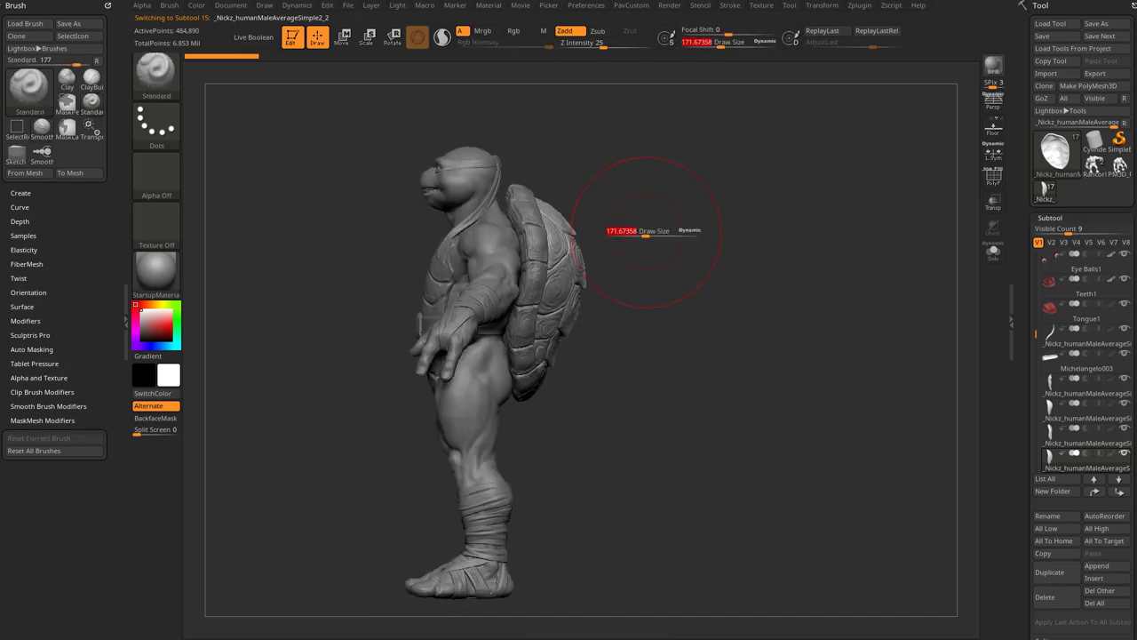
{"action": "key", "text": "s"}
{"action": "left_click_drag", "start_coordinate": [572, 254], "coordinate": [556, 254]}
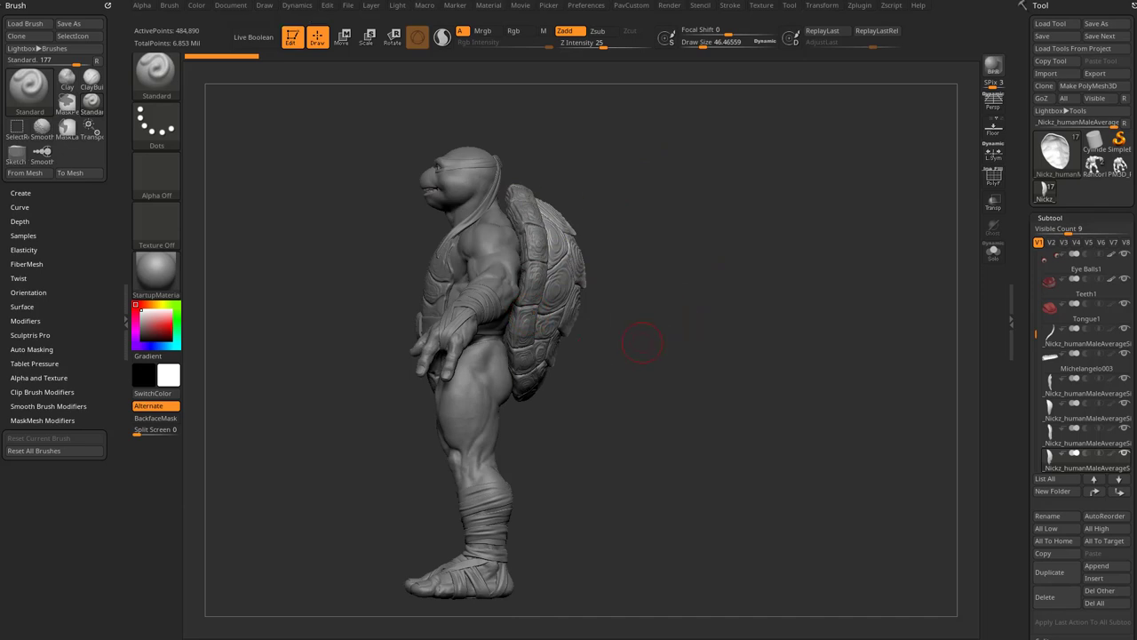
{"action": "left_click_drag", "start_coordinate": [701, 261], "coordinate": [677, 283]}
{"action": "key", "text": "bracketleft"}
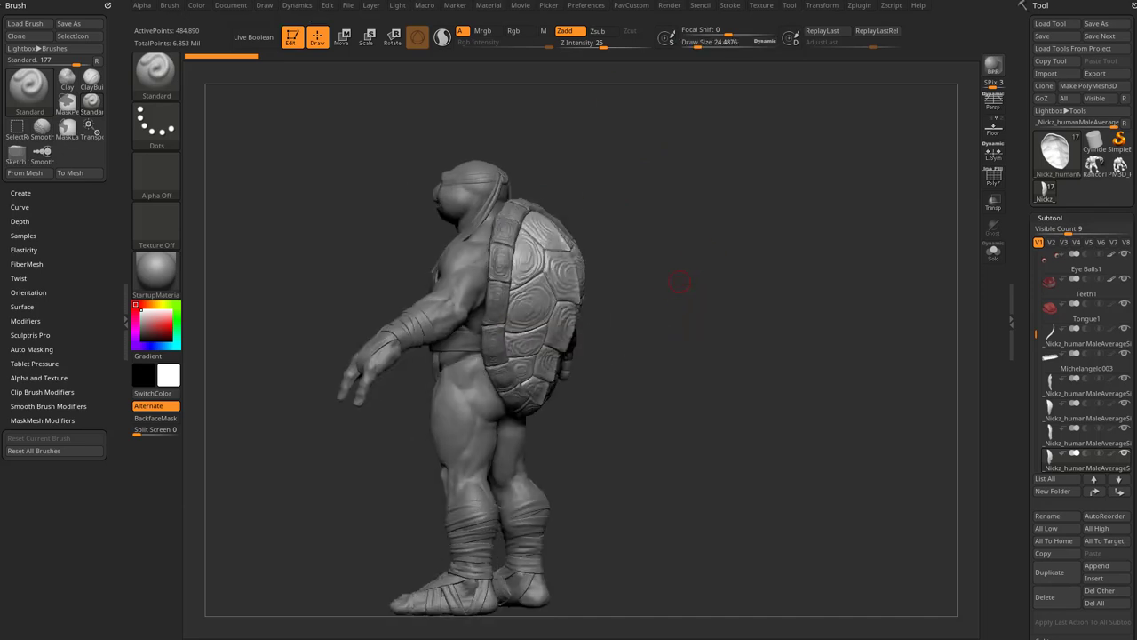
{"action": "mouse_move", "coordinate": [622, 250]}
{"action": "left_mouse_down"}
{"action": "mouse_move", "coordinate": [782, 251]}
{"action": "mouse_move", "coordinate": [540, 215]}
{"action": "mouse_move", "coordinate": [540, 254]}
{"action": "left_mouse_up"}
{"action": "key", "text": "shift"}
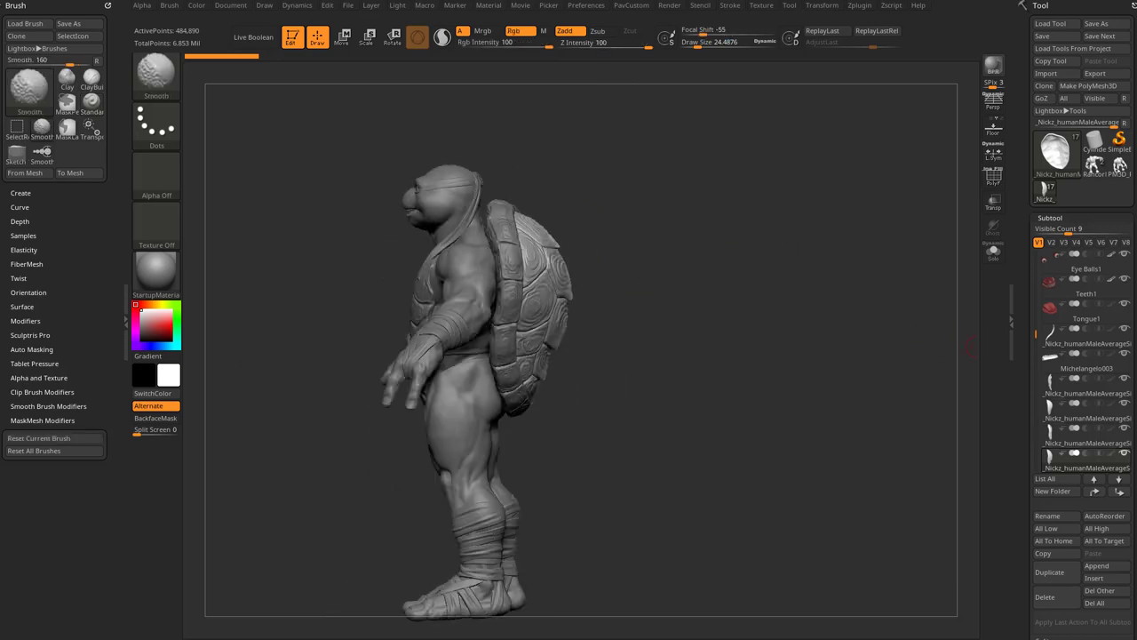
{"action": "left_click", "coordinate": [1118, 491], "text": "shift"}
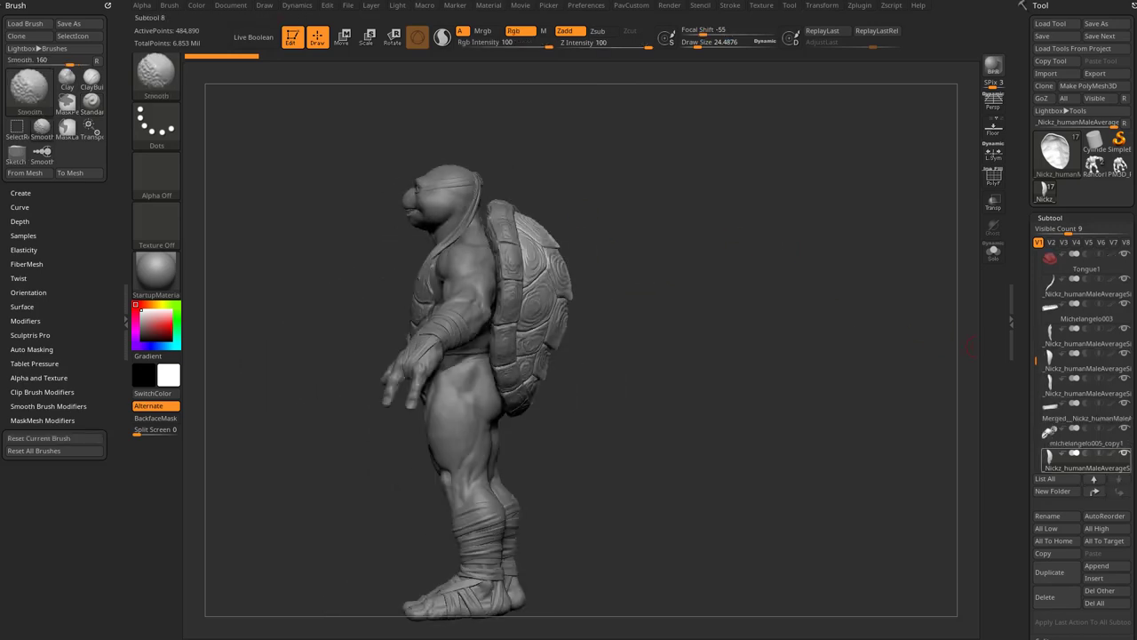
Move the shell rim subtool and the low-poly inner shell subtool to the end of the subtool list.
{"action": "left_click", "coordinate": [510, 267], "text": "alt"}
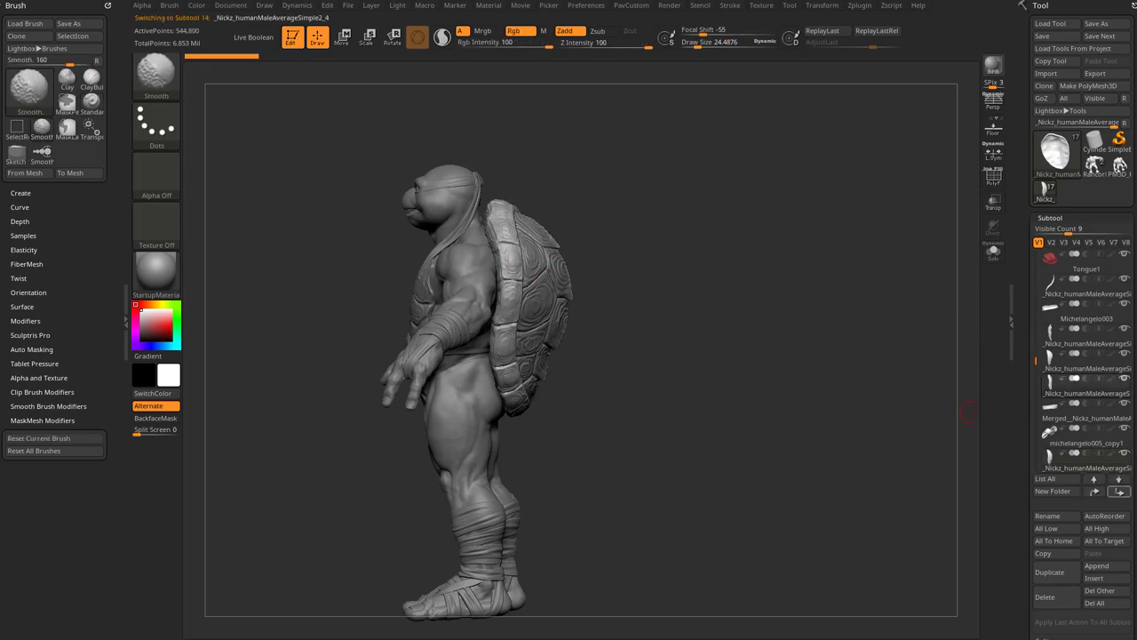
{"action": "left_click", "coordinate": [1119, 491], "text": "shift"}
{"action": "left_click_drag", "start_coordinate": [657, 417], "coordinate": [755, 355]}
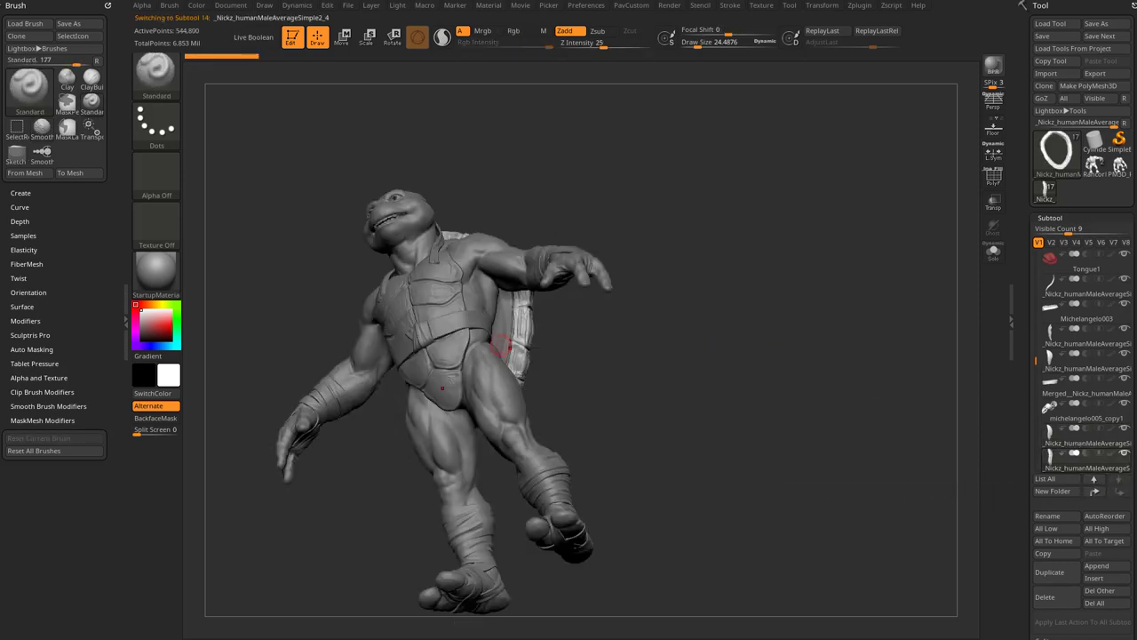
{"action": "left_click", "coordinate": [502, 325], "text": "alt"}
{"action": "left_click", "coordinate": [1119, 491], "text": "shift"}
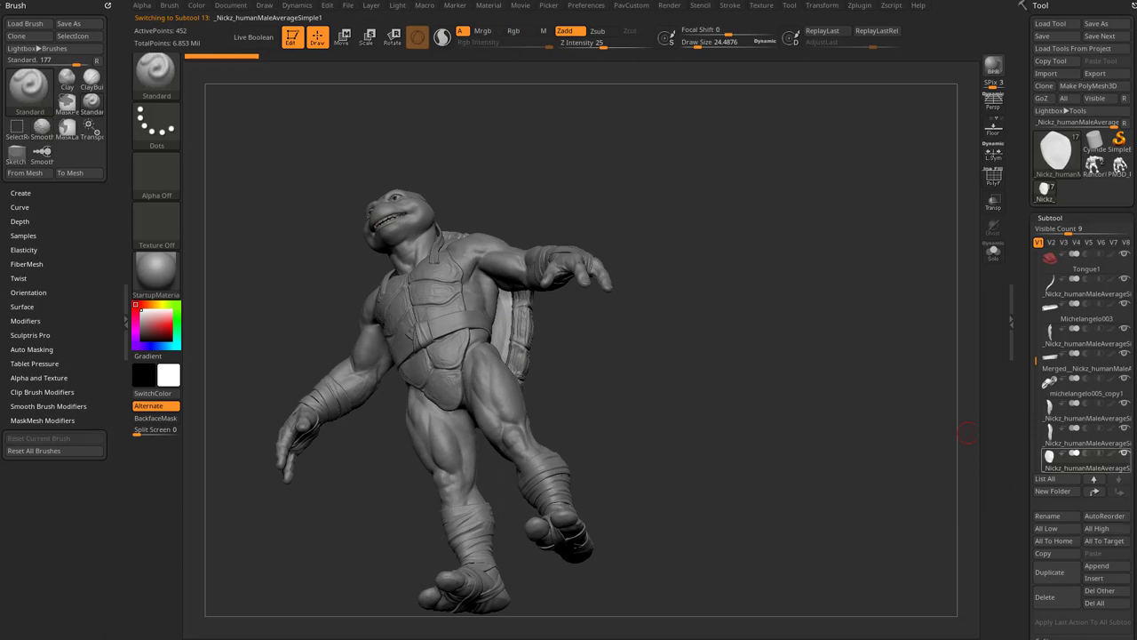
Select the APoseWrapped body subtool and show the character in a straight front view.
{"action": "left_click_drag", "start_coordinate": [966, 434], "coordinate": [494, 271]}
{"action": "left_click", "coordinate": [499, 279], "text": "alt"}
{"action": "left_click_drag", "start_coordinate": [755, 303], "coordinate": [563, 227]}
{"action": "left_click_drag", "start_coordinate": [705, 214], "coordinate": [733, 244]}
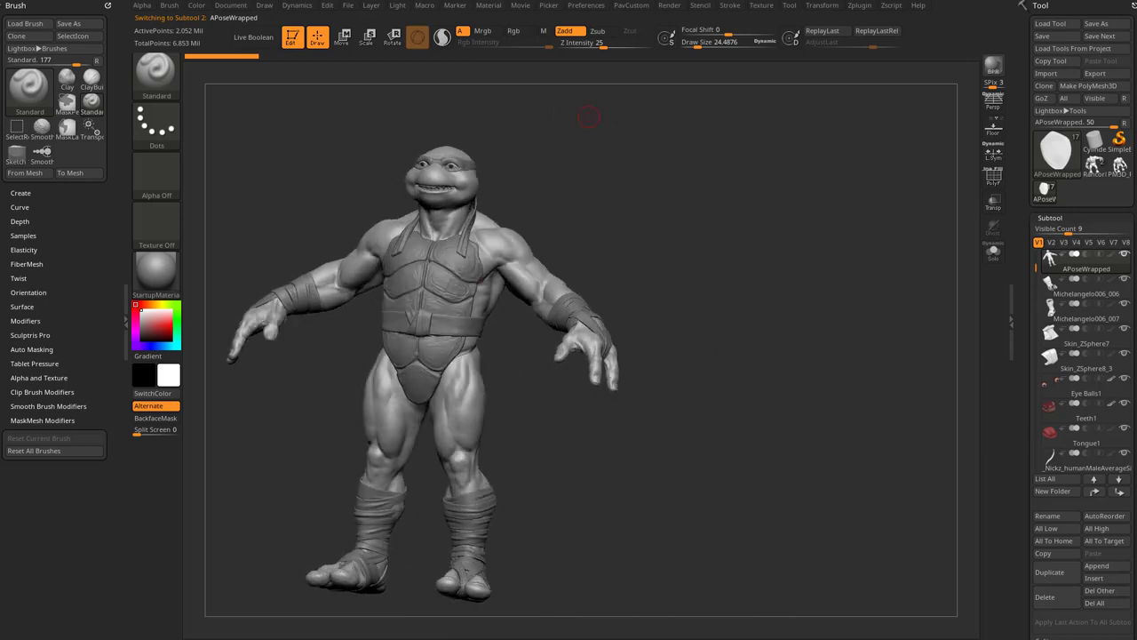
{"action": "left_click_drag", "start_coordinate": [588, 116], "coordinate": [622, 105], "text": "shift"}
Dock the Zplugin palette above the Brush palette and expand its Transpose Master section.
{"action": "left_click", "coordinate": [859, 5]}
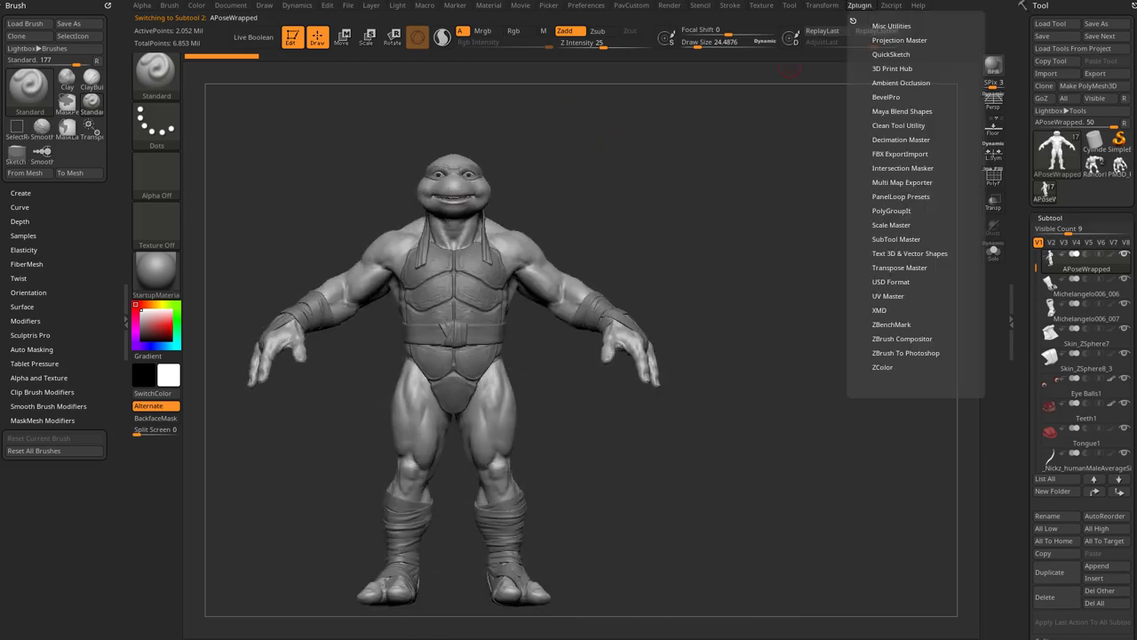
{"action": "left_click_drag", "start_coordinate": [853, 19], "coordinate": [55, 41]}
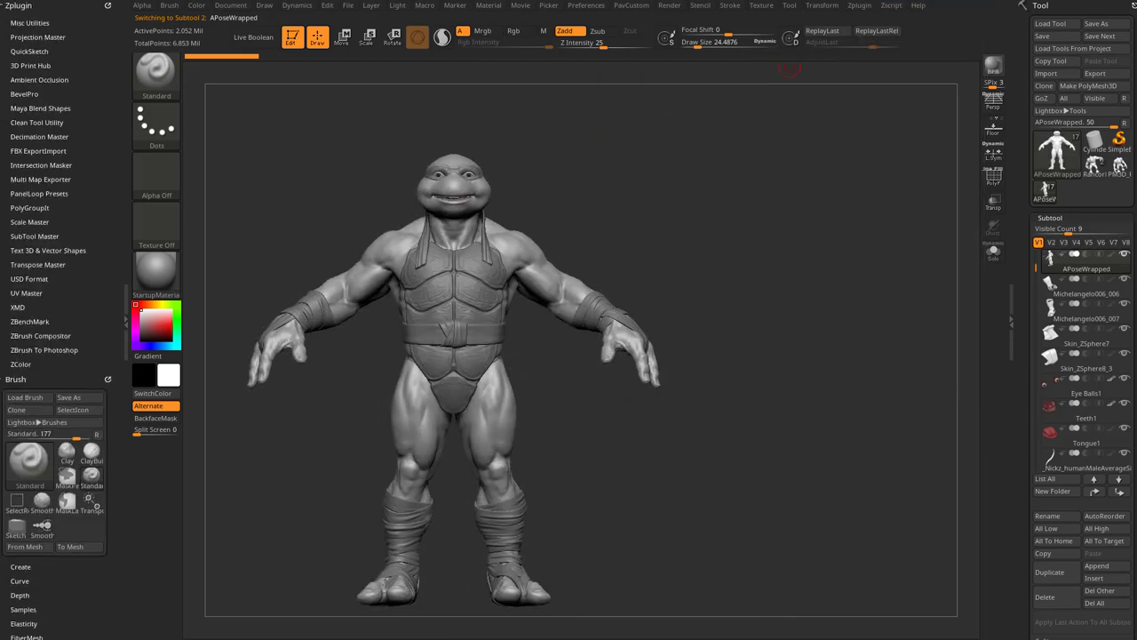
{"action": "left_click", "coordinate": [38, 265]}
{"action": "key", "text": "s"}
{"action": "left_click_drag", "start_coordinate": [661, 247], "coordinate": [723, 240], "text": "alt"}
{"action": "key", "text": "s"}
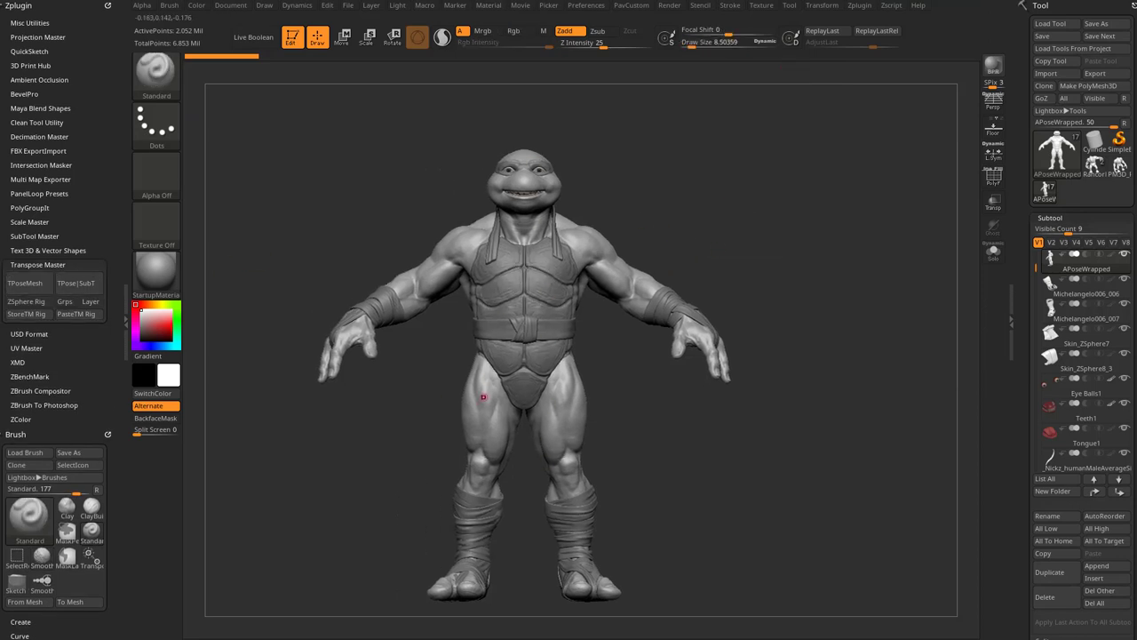
{"action": "key", "text": "s"}
{"action": "left_click_drag", "start_coordinate": [676, 226], "coordinate": [685, 227]}
Switch all subtools to their lowest subdivision level.
{"action": "left_click_drag", "start_coordinate": [1026, 444], "coordinate": [1025, 222]}
{"action": "left_click", "coordinate": [1054, 562]}
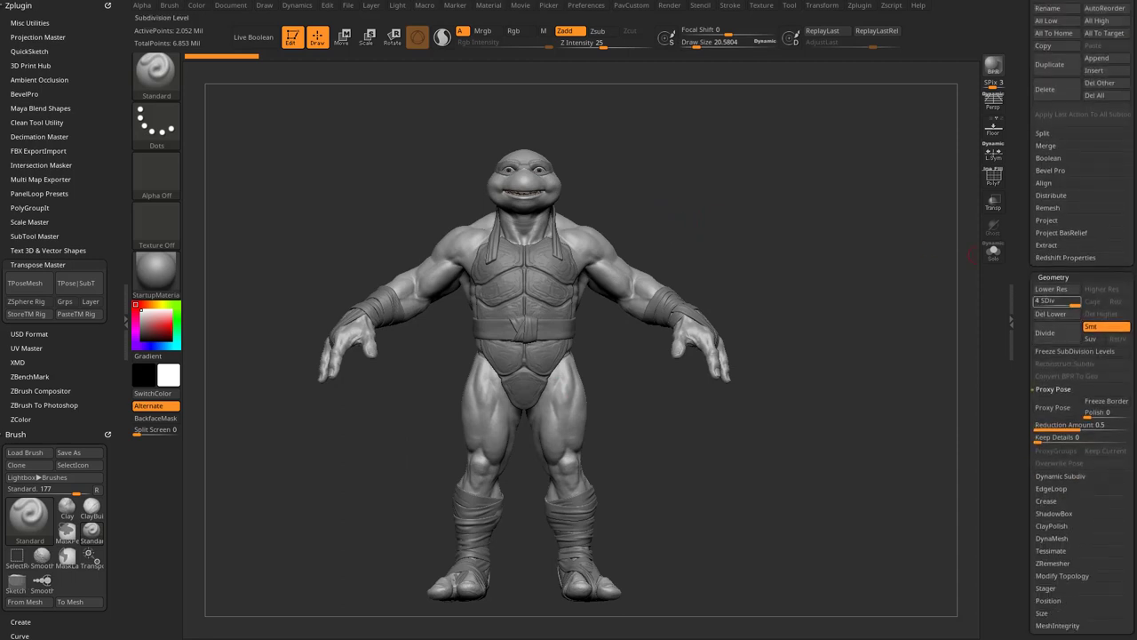
{"action": "scroll", "coordinate": [1081, 355], "scroll_direction": "up", "scroll_amount": 2}
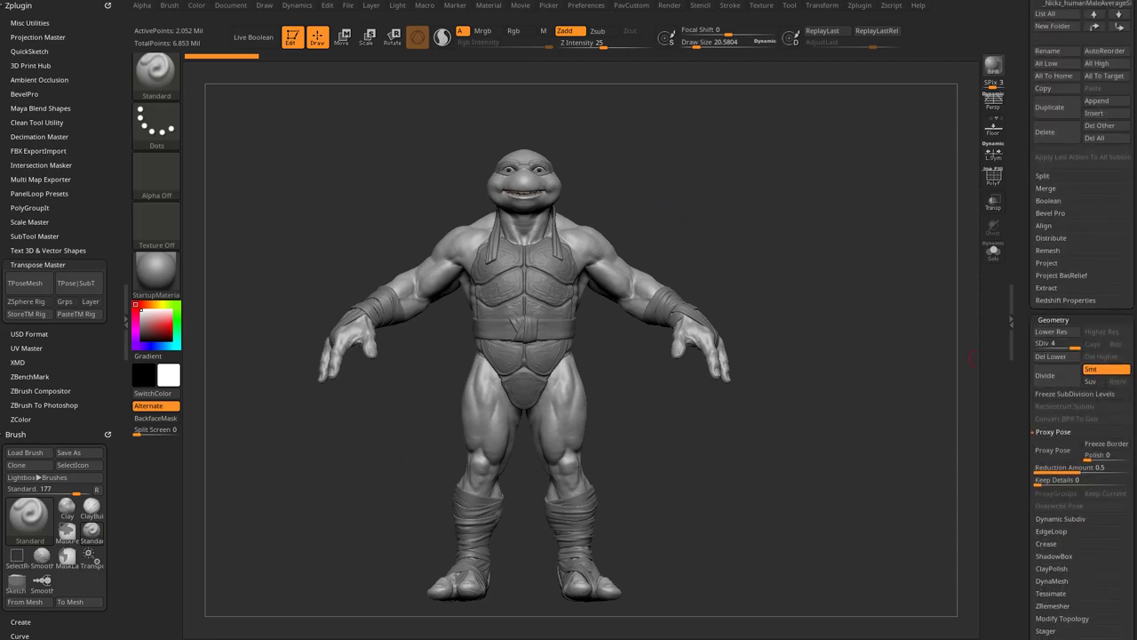
{"action": "scroll", "coordinate": [1082, 355], "scroll_direction": "up", "scroll_amount": 5}
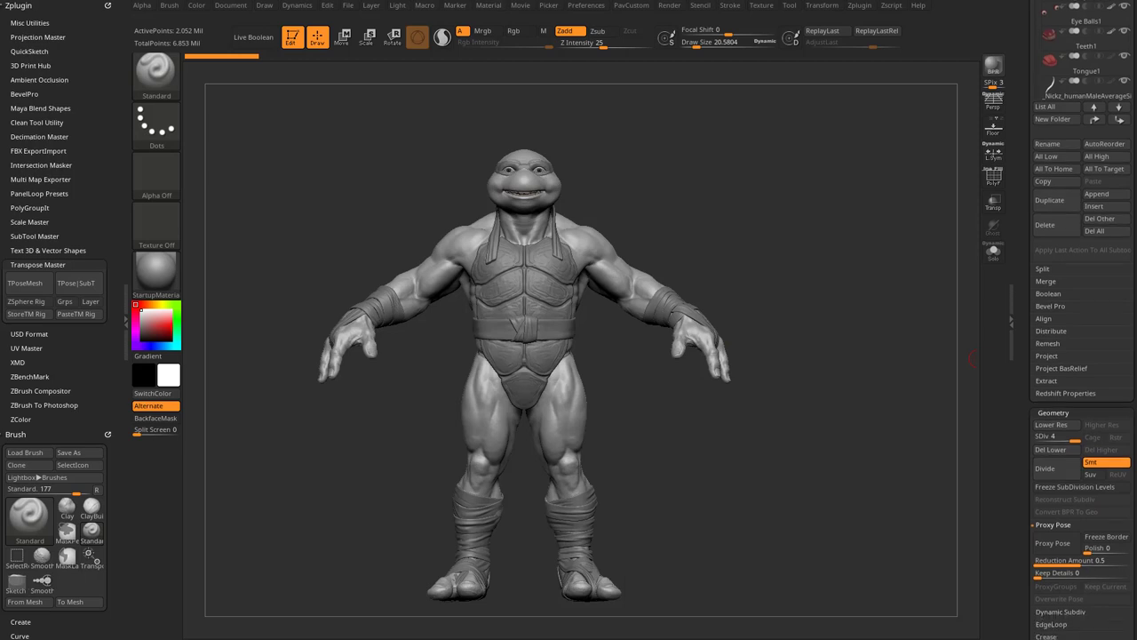
{"action": "left_click", "coordinate": [1046, 155]}
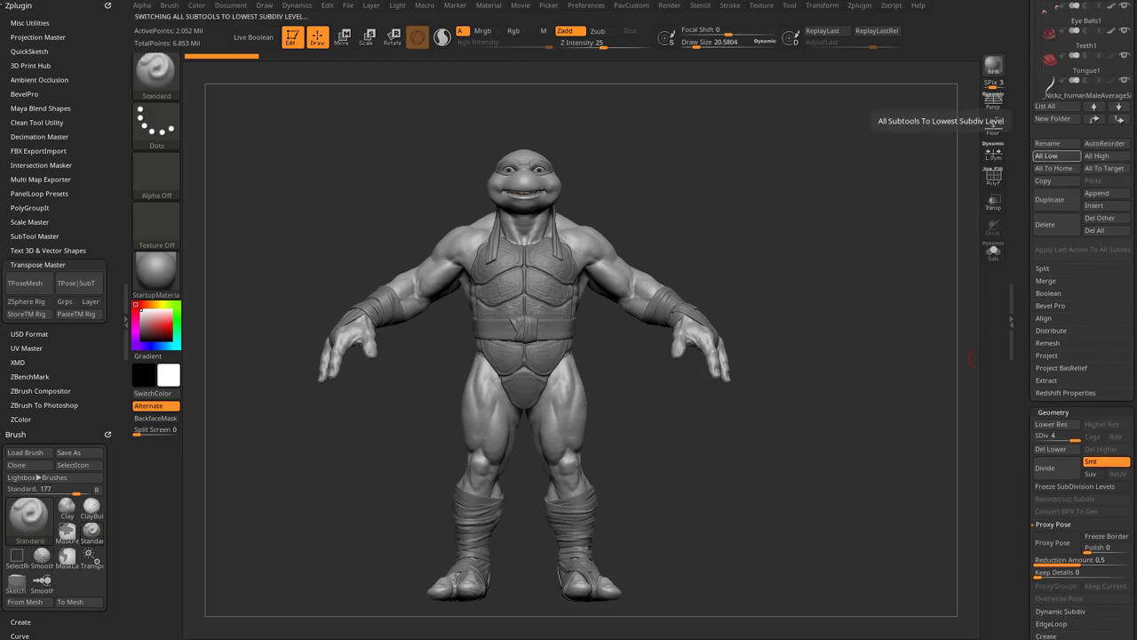
Examine the low-resolution topology and polygroups of the body with PolyFrame, and turn PolyFrame off again.
{"action": "left_click", "coordinate": [993, 177]}
{"action": "left_click_drag", "start_coordinate": [888, 233], "coordinate": [818, 229]}
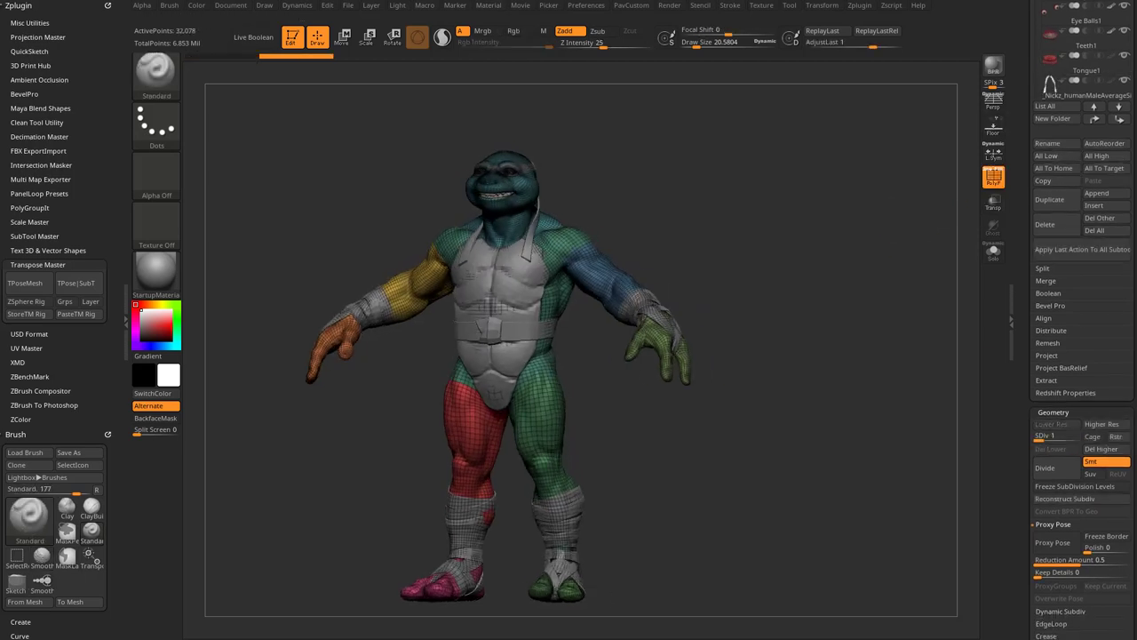
{"action": "mouse_move", "coordinate": [800, 311]}
{"action": "left_mouse_down"}
{"action": "mouse_move", "coordinate": [622, 266]}
{"action": "mouse_move", "coordinate": [790, 230]}
{"action": "left_mouse_up"}
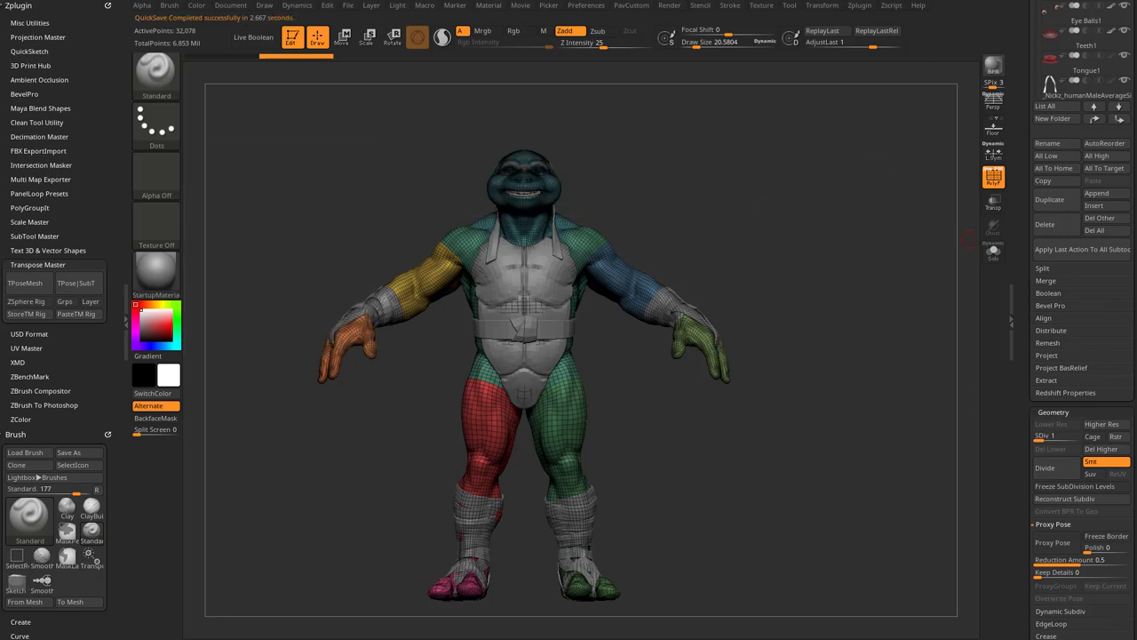
{"action": "left_click", "coordinate": [993, 179]}
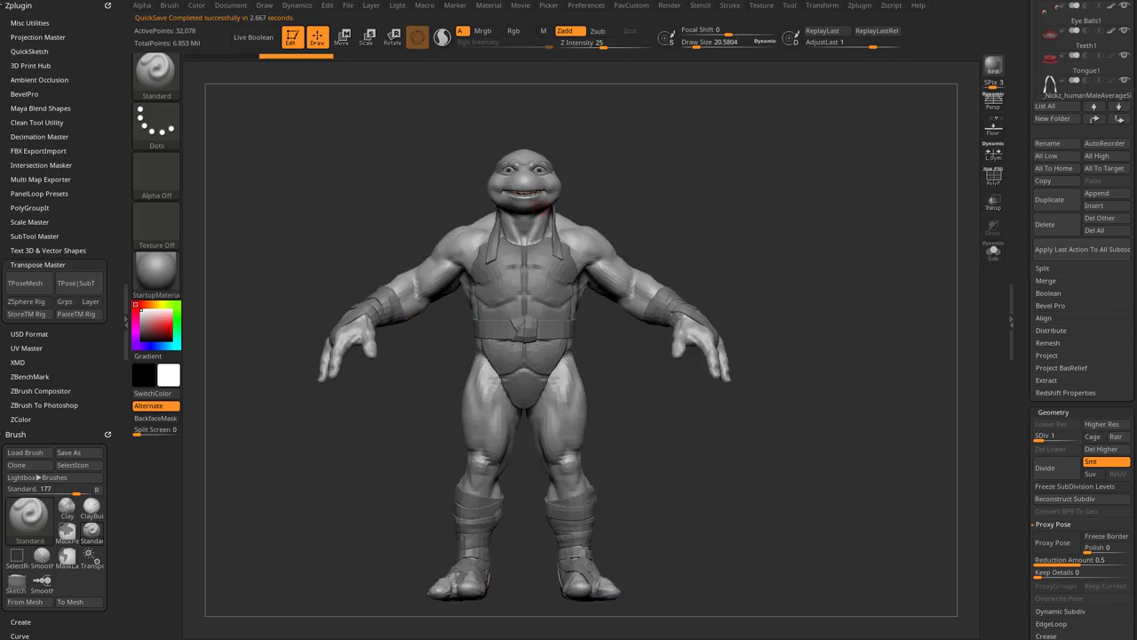
Set the APoseWrapped body to subdivision level 4 and delete its lower levels.
{"action": "left_click", "coordinate": [1075, 437]}
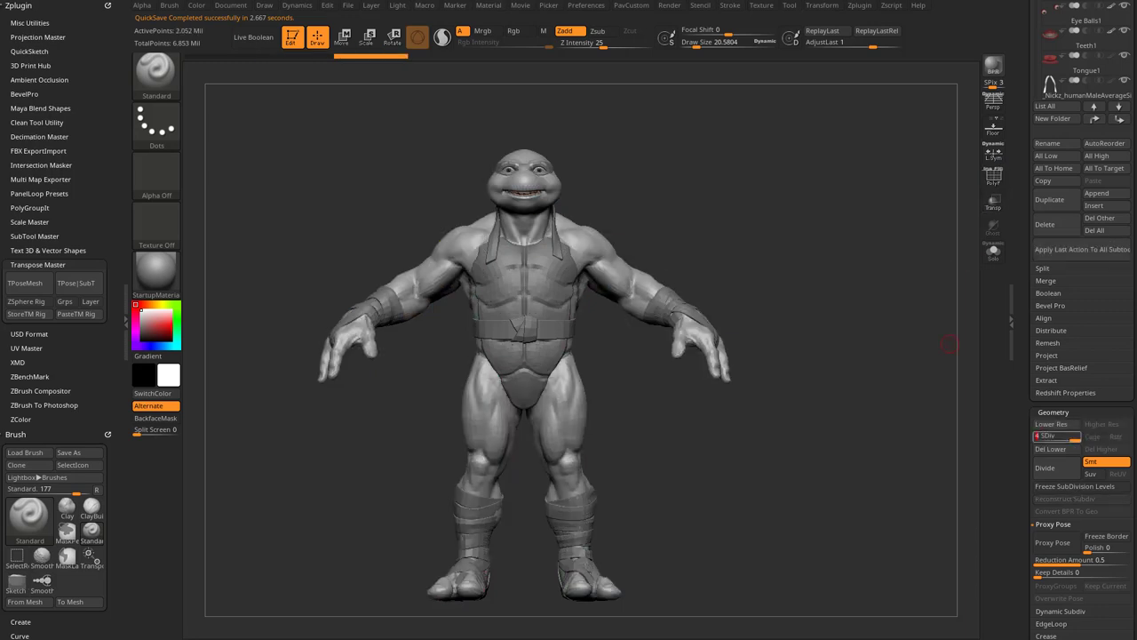
{"action": "left_click", "coordinate": [1055, 449]}
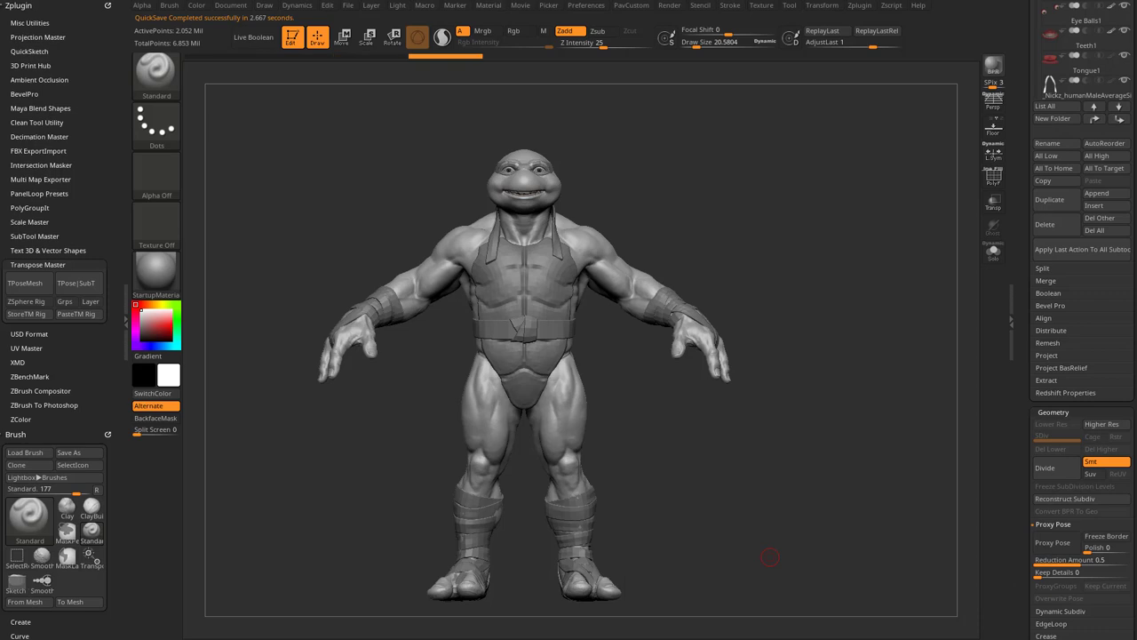
{"action": "left_click_drag", "start_coordinate": [276, 95], "coordinate": [373, 240]}
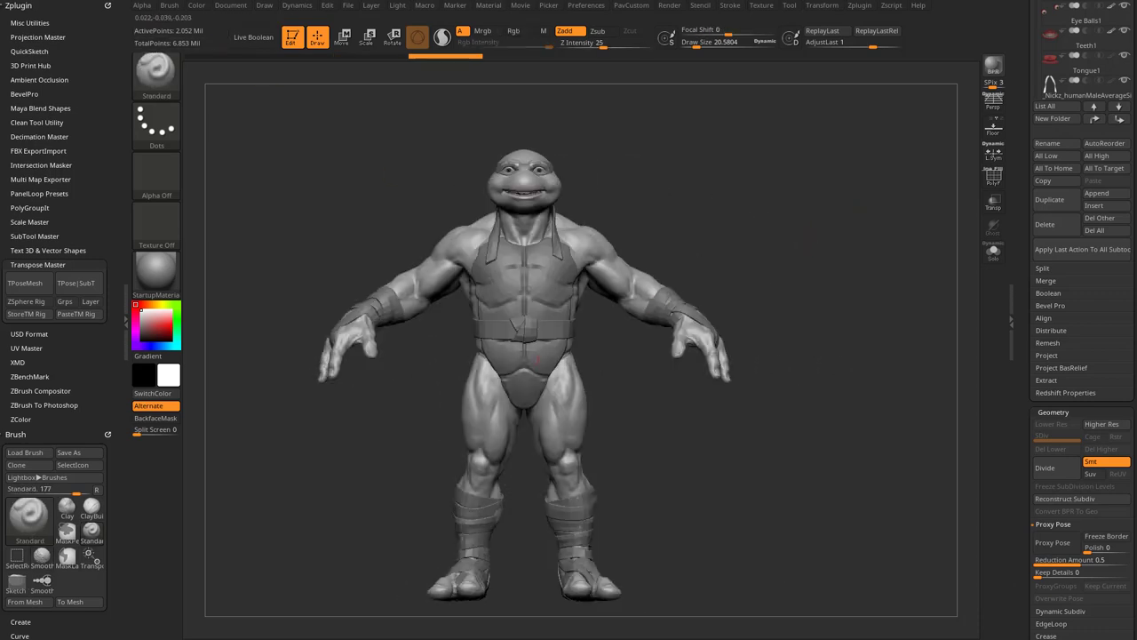
Check the chest plate subtool at subdivision level 1, and reselect the APoseWrapped body.
{"action": "left_click", "coordinate": [549, 283], "text": "alt"}
{"action": "mouse_move", "coordinate": [1039, 437]}
{"action": "left_mouse_down"}
{"action": "mouse_move", "coordinate": [1079, 437]}
{"action": "mouse_move", "coordinate": [1039, 437]}
{"action": "left_mouse_up"}
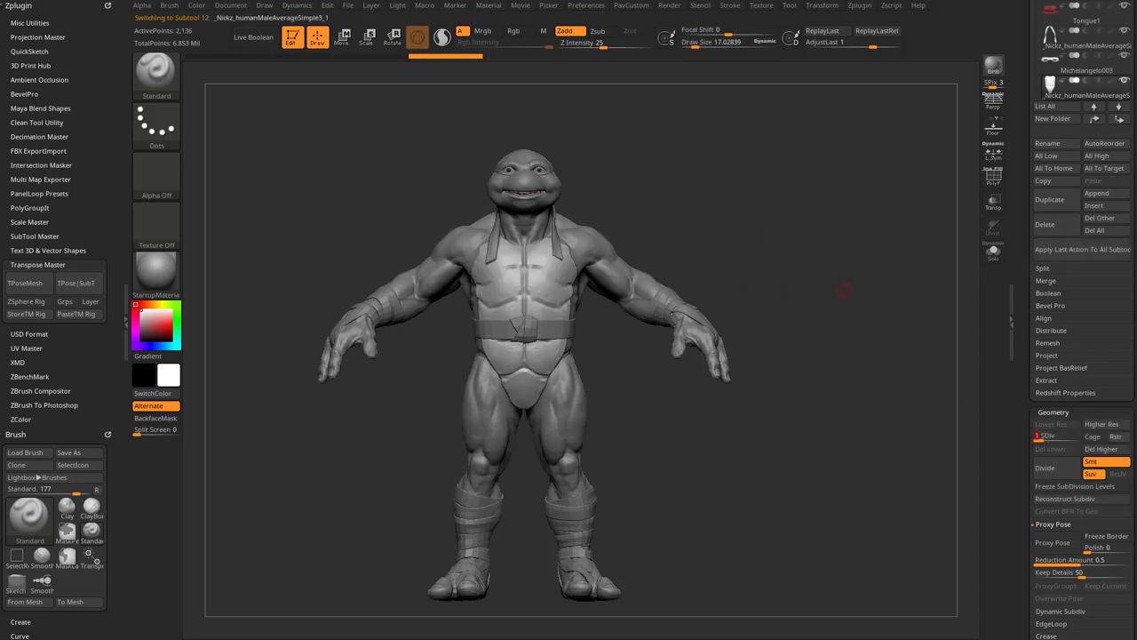
{"action": "left_click", "coordinate": [612, 239], "text": "alt"}
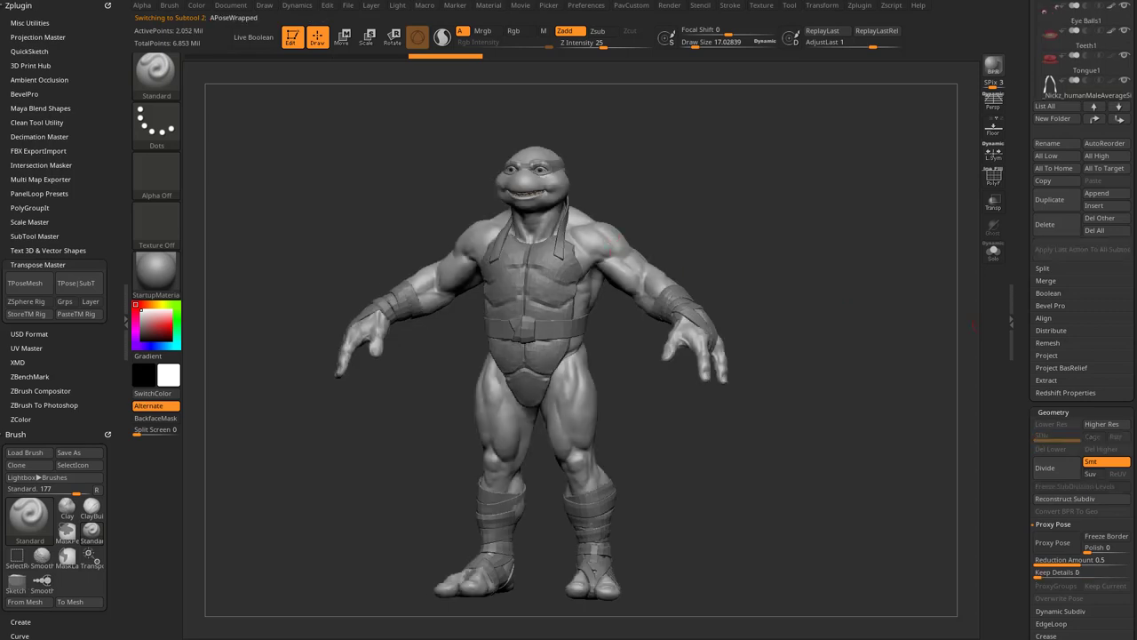
Reconstruct the body's lower subdivision levels, and delete them again from subdivision level 3.
{"action": "scroll", "coordinate": [1082, 356], "scroll_direction": "down", "scroll_amount": 5}
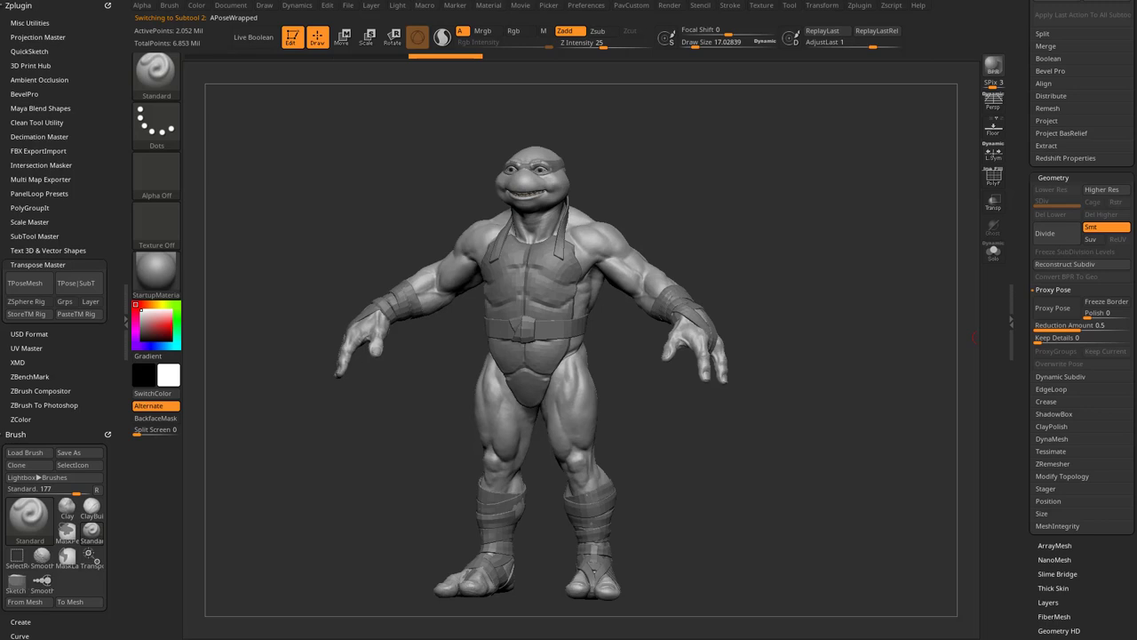
{"action": "left_click", "coordinate": [1082, 264]}
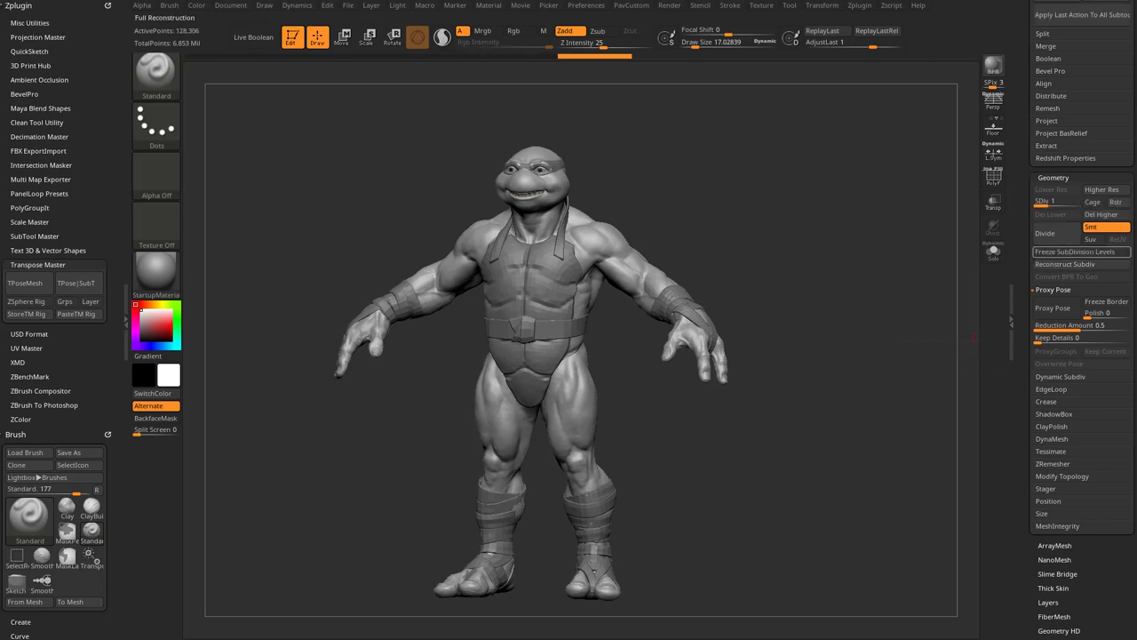
{"action": "left_click", "coordinate": [1073, 203]}
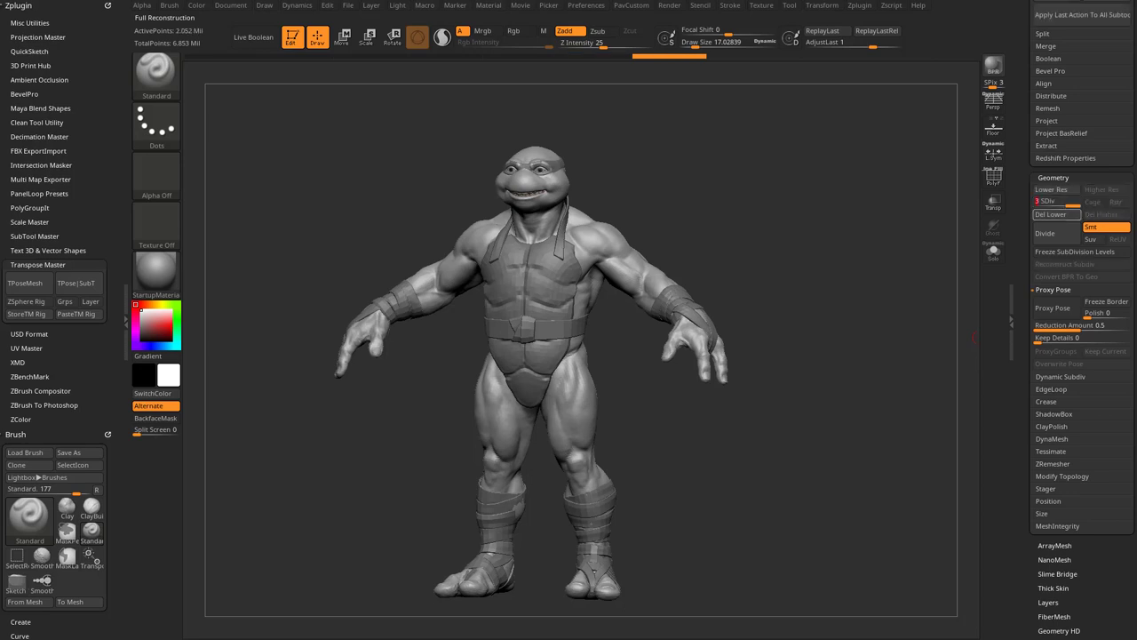
{"action": "left_click", "coordinate": [1056, 214]}
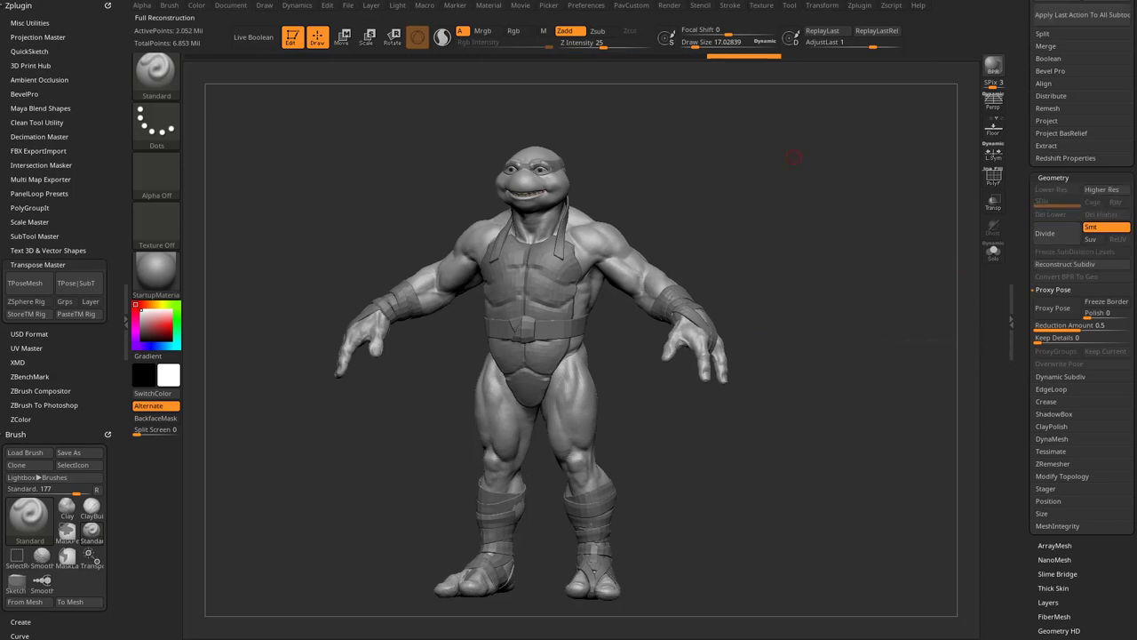
{"action": "scroll", "coordinate": [1082, 302], "scroll_direction": "down", "scroll_amount": 1}
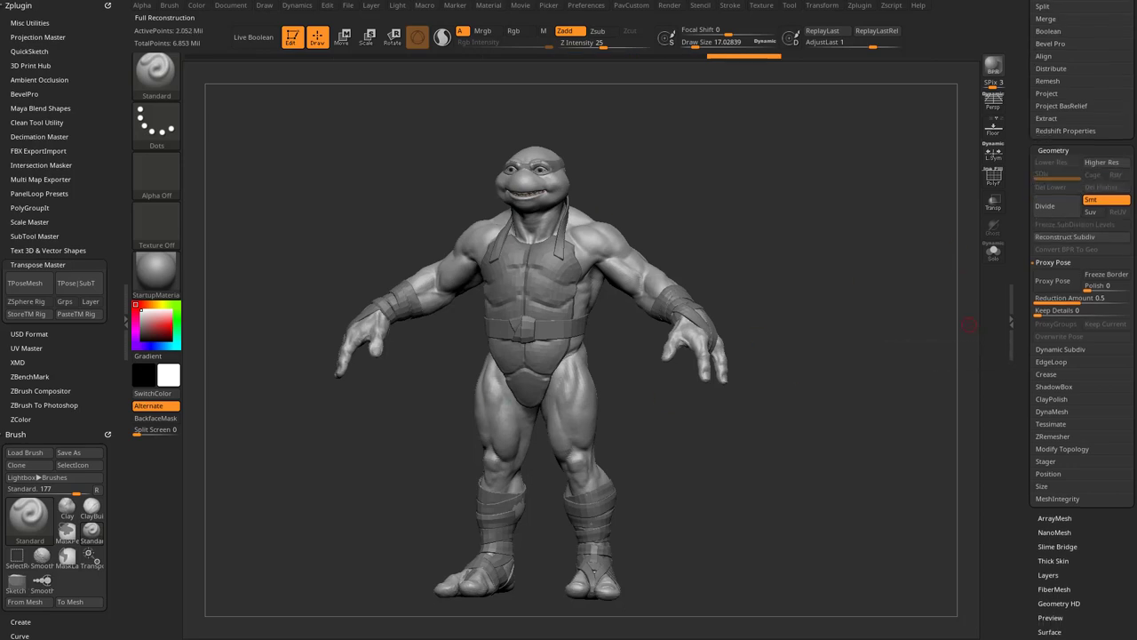
Turn on Proxy Pose for the APoseWrapped body with a Reduction Amount of 0.5, and inspect the simplified mesh alongside the other subtools.
{"action": "left_click", "coordinate": [1056, 281]}
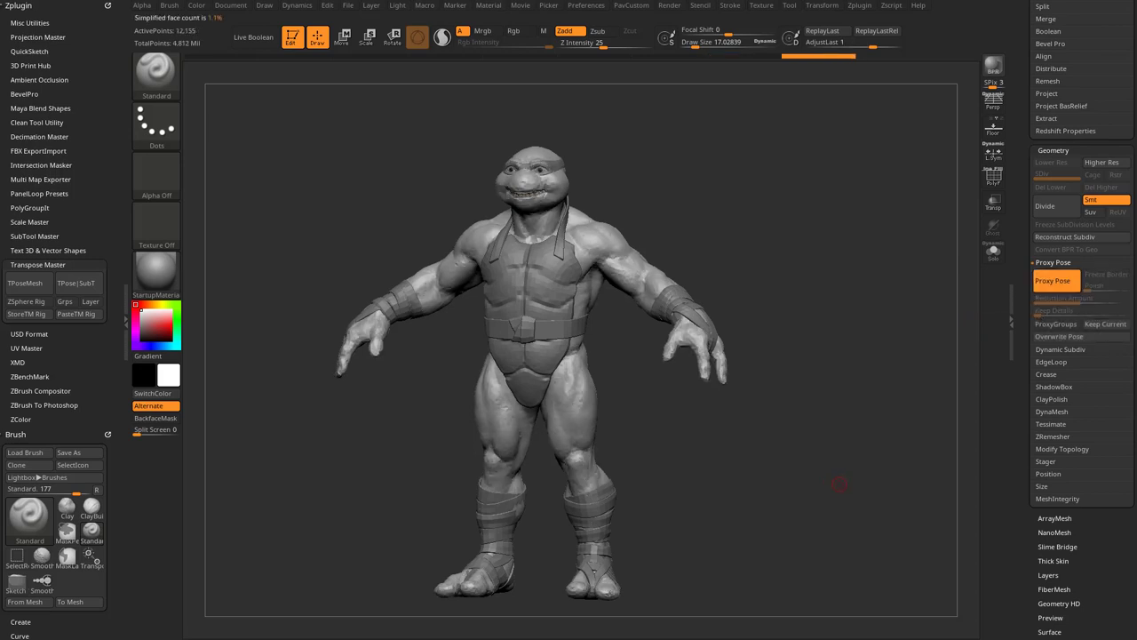
{"action": "left_click_drag", "start_coordinate": [806, 263], "coordinate": [819, 261]}
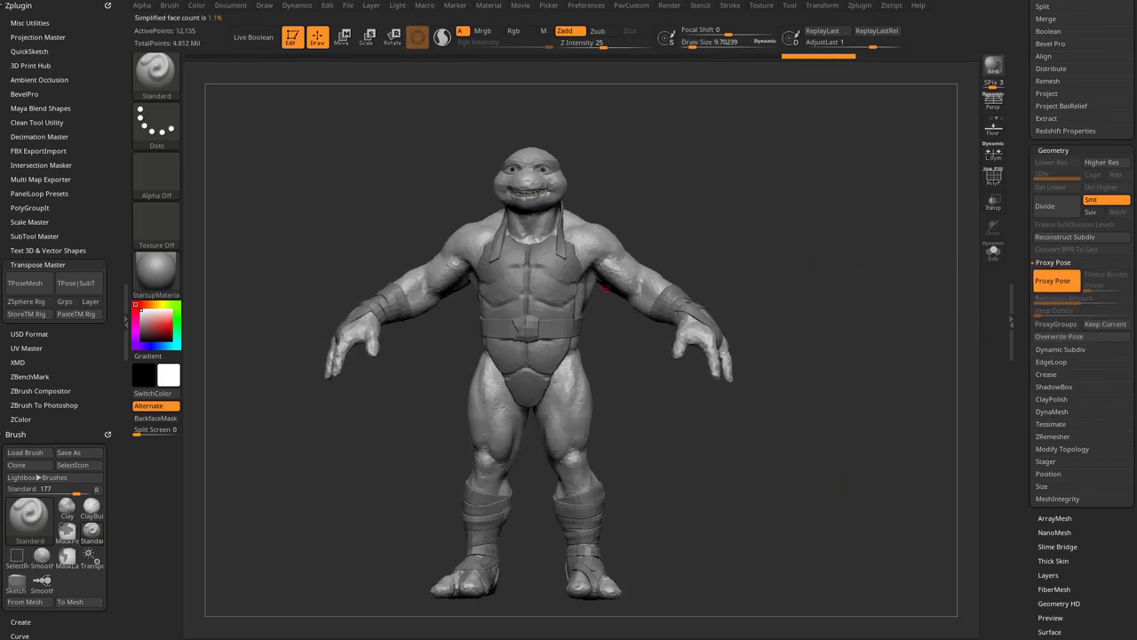
{"action": "scroll", "coordinate": [1082, 319], "scroll_direction": "up", "scroll_amount": 8}
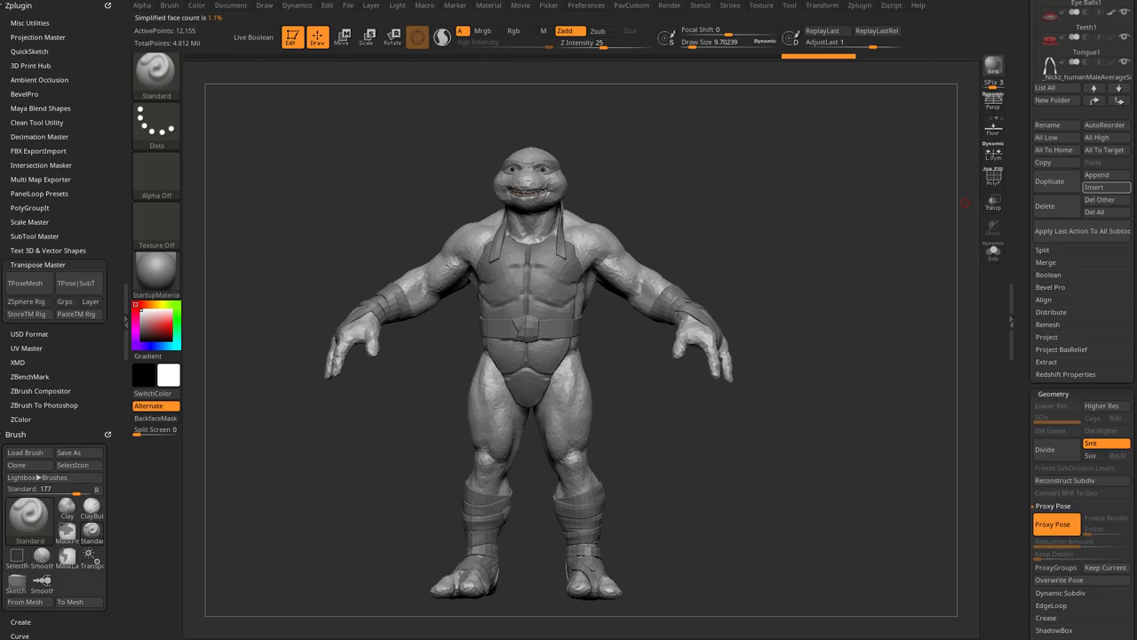
{"action": "key", "text": "bracketright"}
{"action": "key", "text": "bracketright"}
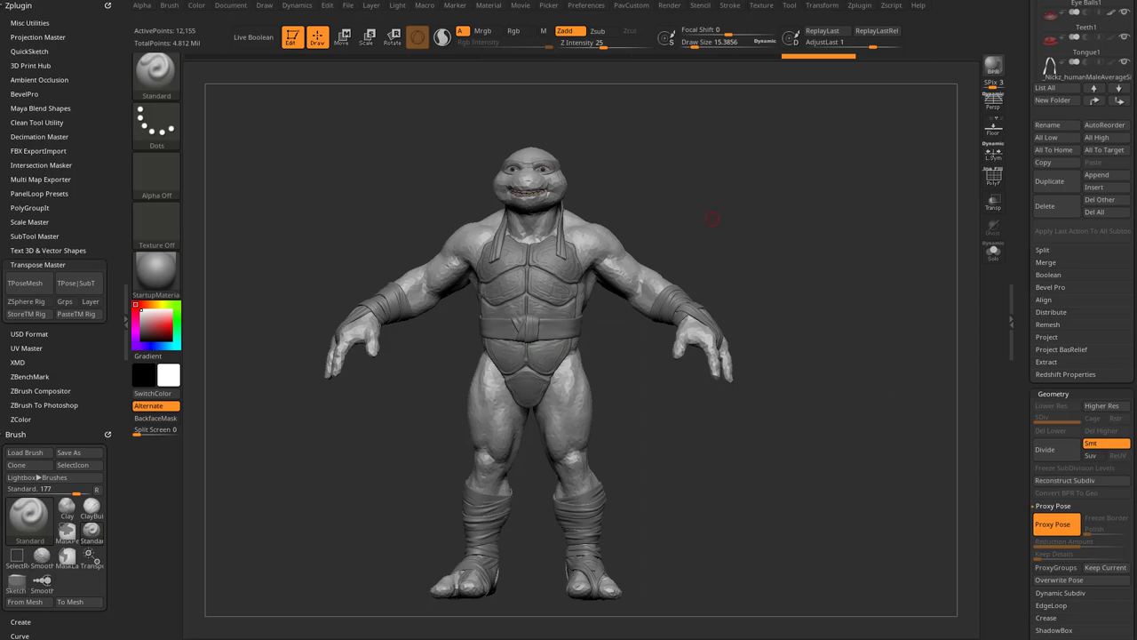
{"action": "left_click_drag", "start_coordinate": [712, 219], "coordinate": [530, 223]}
{"action": "left_click_drag", "start_coordinate": [787, 272], "coordinate": [793, 262], "text": "shift"}
{"action": "key", "text": "s"}
{"action": "left_click_drag", "start_coordinate": [787, 261], "coordinate": [794, 259]}
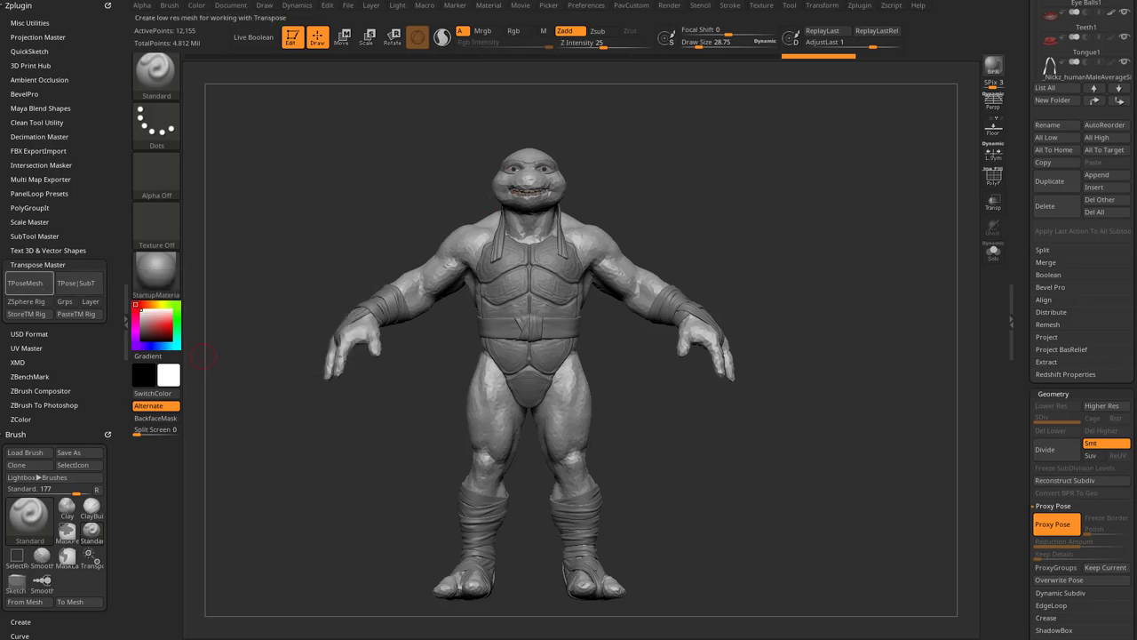
{"action": "left_click_drag", "start_coordinate": [933, 213], "coordinate": [889, 222]}
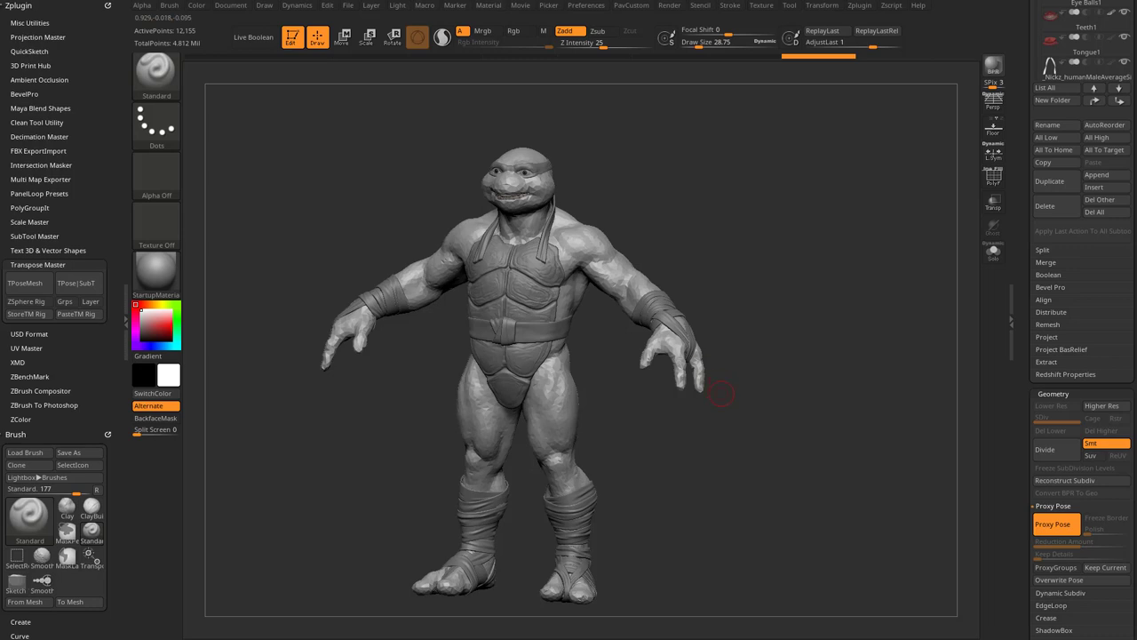
Select the headband knot subtool Skin_ZSphere7, move it to the end of the subtool list and hide it.
{"action": "scroll", "coordinate": [1082, 355], "scroll_direction": "up", "scroll_amount": 5}
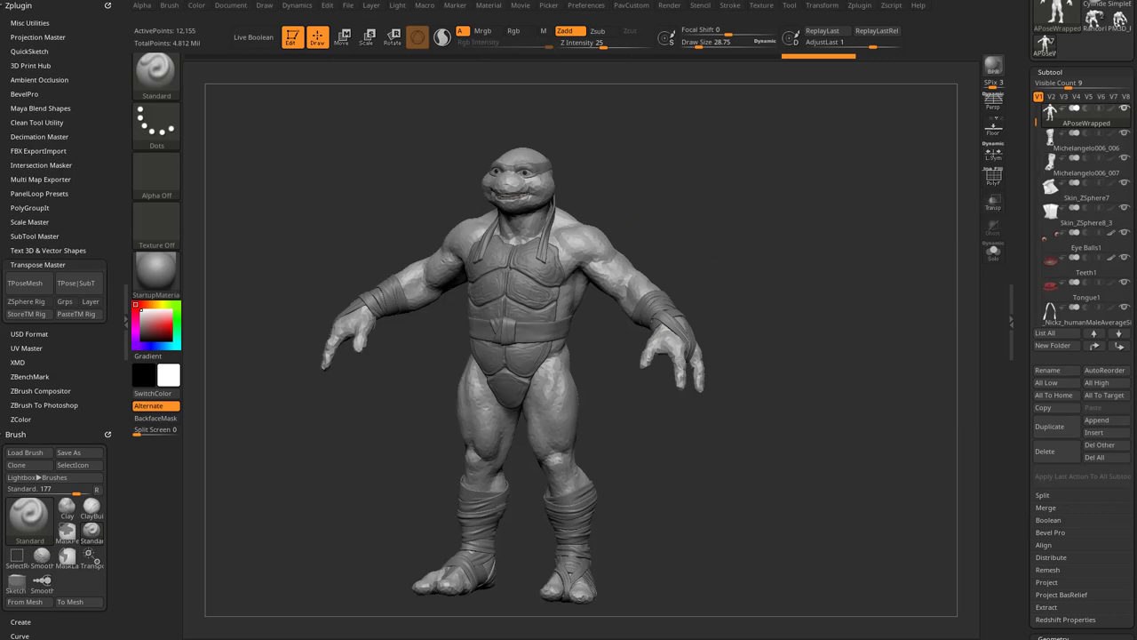
{"action": "left_click_drag", "start_coordinate": [966, 302], "coordinate": [346, 169]}
{"action": "left_click_drag", "start_coordinate": [382, 222], "coordinate": [266, 355], "text": "alt"}
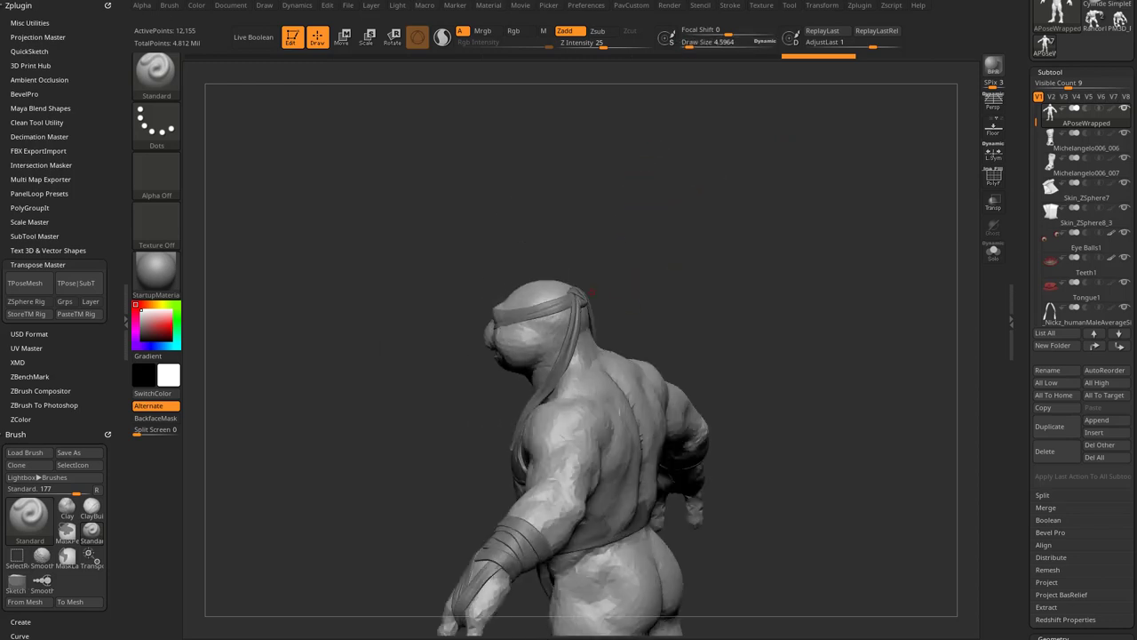
{"action": "left_click", "coordinate": [616, 418], "text": "alt"}
{"action": "left_click_drag", "start_coordinate": [640, 172], "coordinate": [588, 169]}
{"action": "key", "text": "shift"}
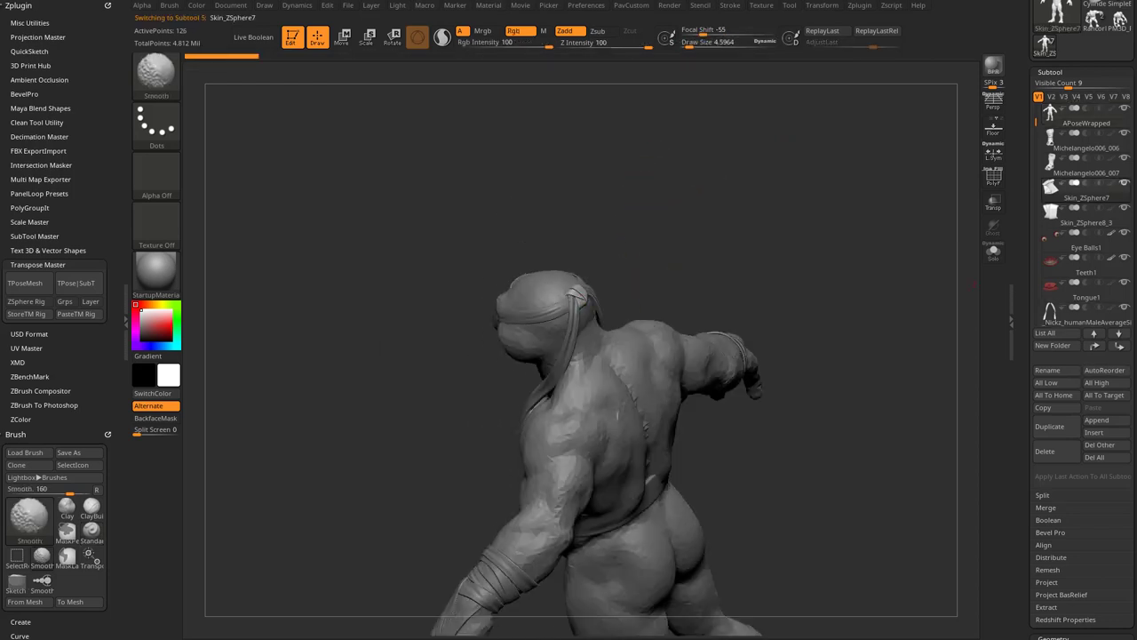
{"action": "left_click", "coordinate": [1119, 346], "text": "shift"}
{"action": "left_click", "coordinate": [1125, 307]}
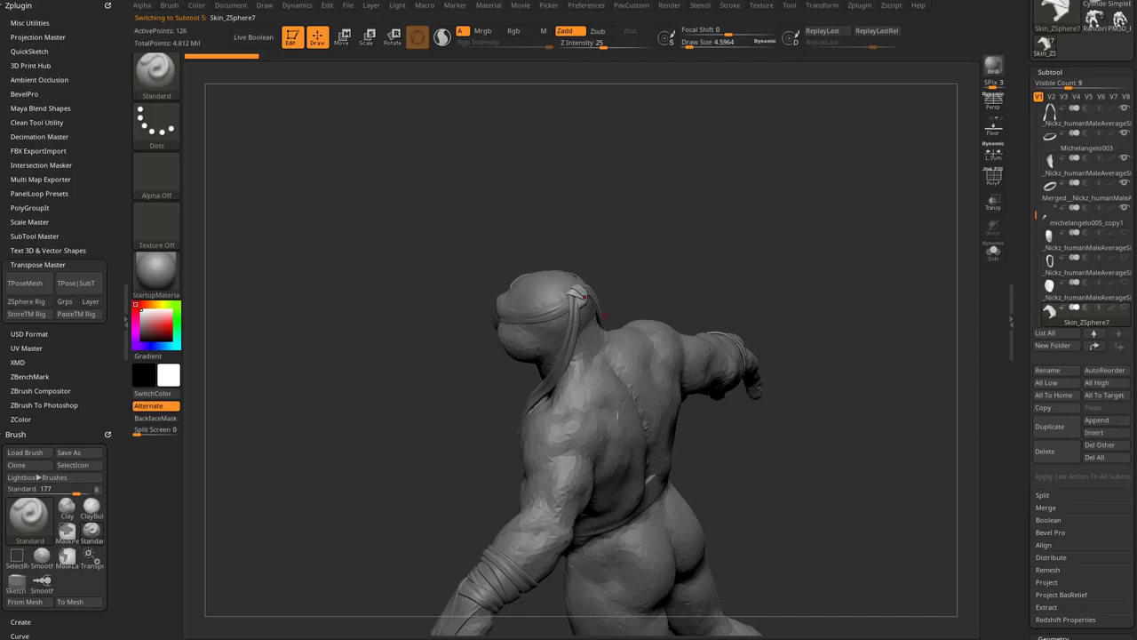
Move the hanging headband tails subtool to the end of the list and hide it, and reselect the APoseWrapped body.
{"action": "left_click", "coordinate": [575, 318], "text": "alt"}
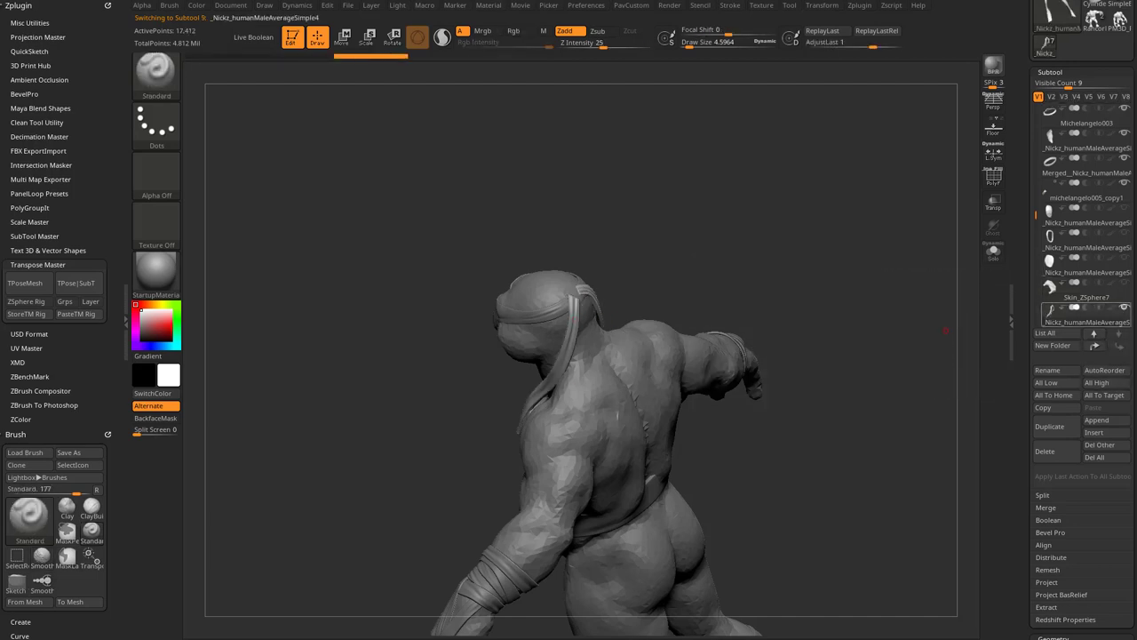
{"action": "left_click", "coordinate": [552, 302], "text": "alt"}
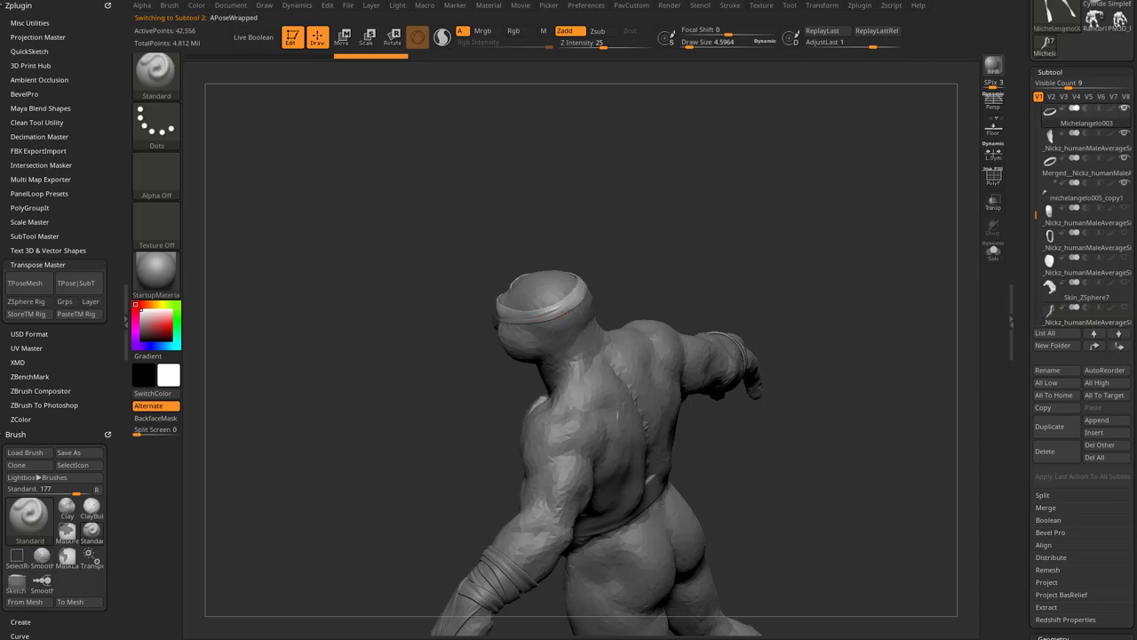
{"action": "left_click_drag", "start_coordinate": [749, 249], "coordinate": [781, 255], "text": "shift"}
{"action": "left_click_drag", "start_coordinate": [792, 264], "coordinate": [761, 261]}
{"action": "mouse_move", "coordinate": [761, 261]}
{"action": "left_mouse_down", "text": "alt"}
{"action": "mouse_move", "coordinate": [775, 355]}
{"action": "mouse_move", "coordinate": [761, 258]}
{"action": "mouse_move", "coordinate": [800, 256]}
{"action": "mouse_move", "coordinate": [855, 183]}
{"action": "mouse_move", "coordinate": [919, 191]}
{"action": "mouse_move", "coordinate": [723, 284]}
{"action": "left_mouse_up", "text": "alt"}
{"action": "key", "text": "s"}
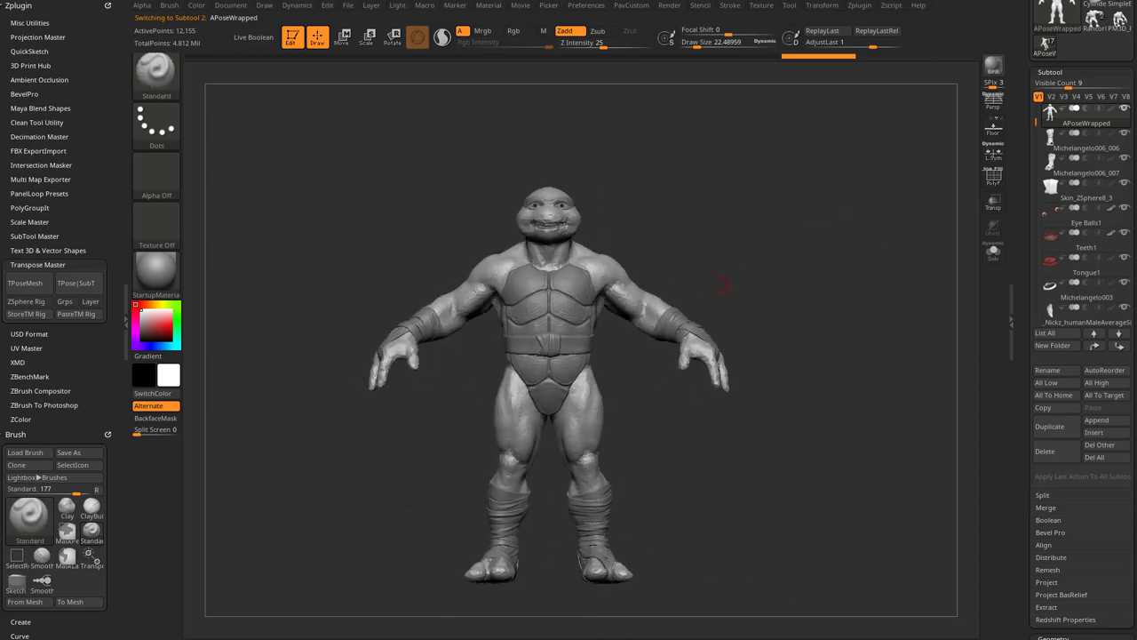
{"action": "left_click_drag", "start_coordinate": [761, 247], "coordinate": [730, 253]}
{"action": "left_click_drag", "start_coordinate": [730, 252], "coordinate": [780, 193], "text": "alt"}
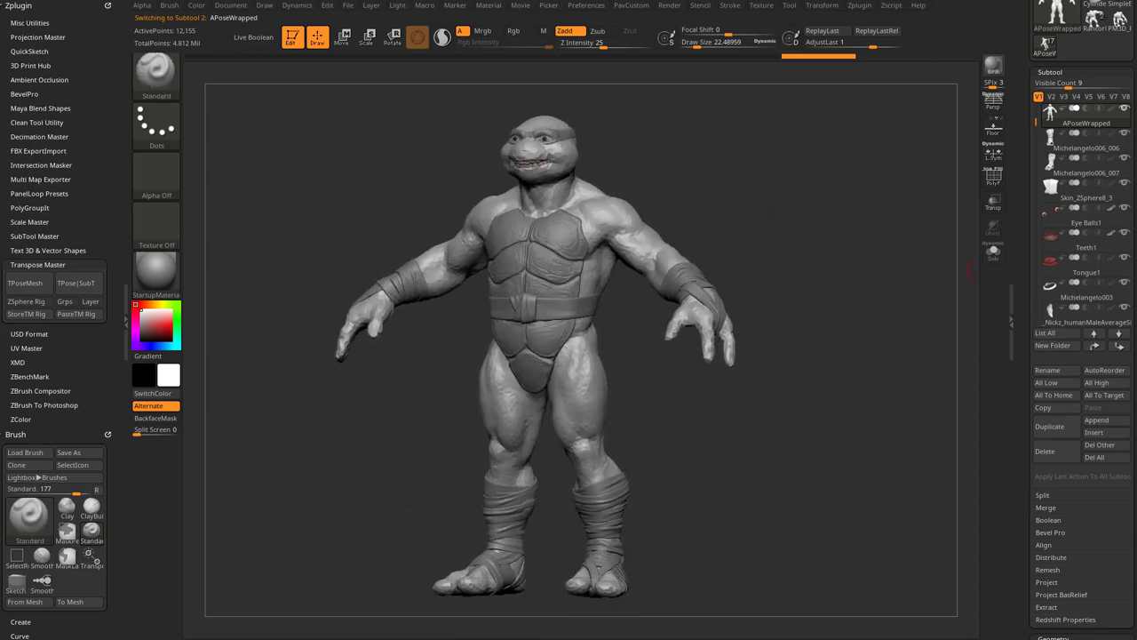
{"action": "left_click", "coordinate": [1054, 636]}
{"action": "scroll", "coordinate": [1084, 356], "scroll_direction": "down", "scroll_amount": 1}
{"action": "scroll", "coordinate": [1022, 302], "scroll_direction": "up", "scroll_amount": 10}
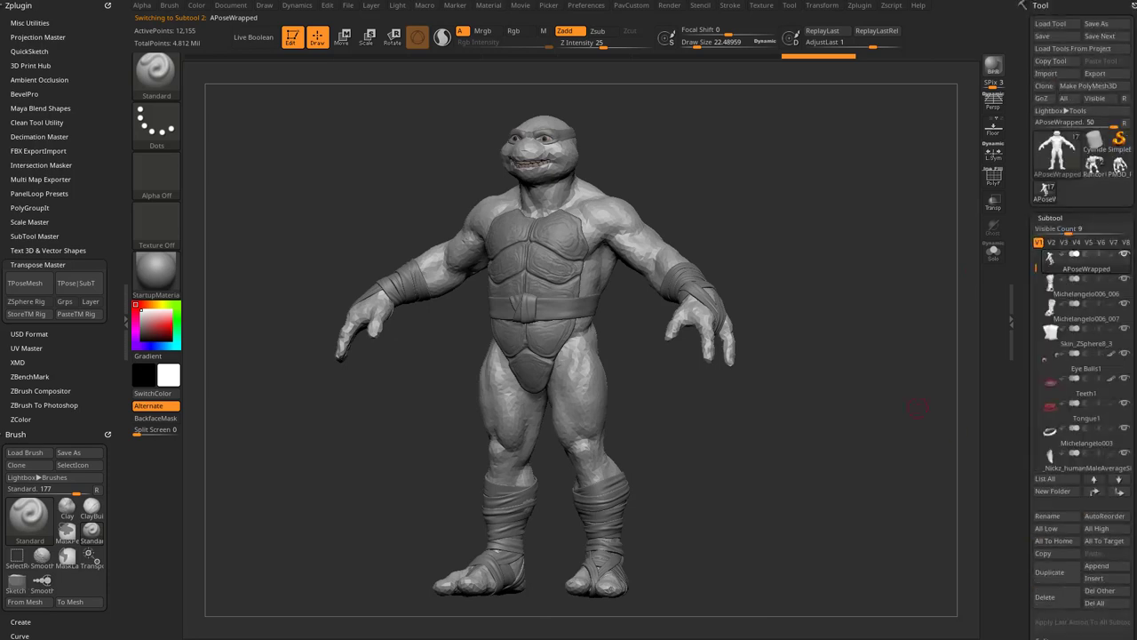
{"action": "left_click_drag", "start_coordinate": [864, 339], "coordinate": [903, 342], "text": "shift"}
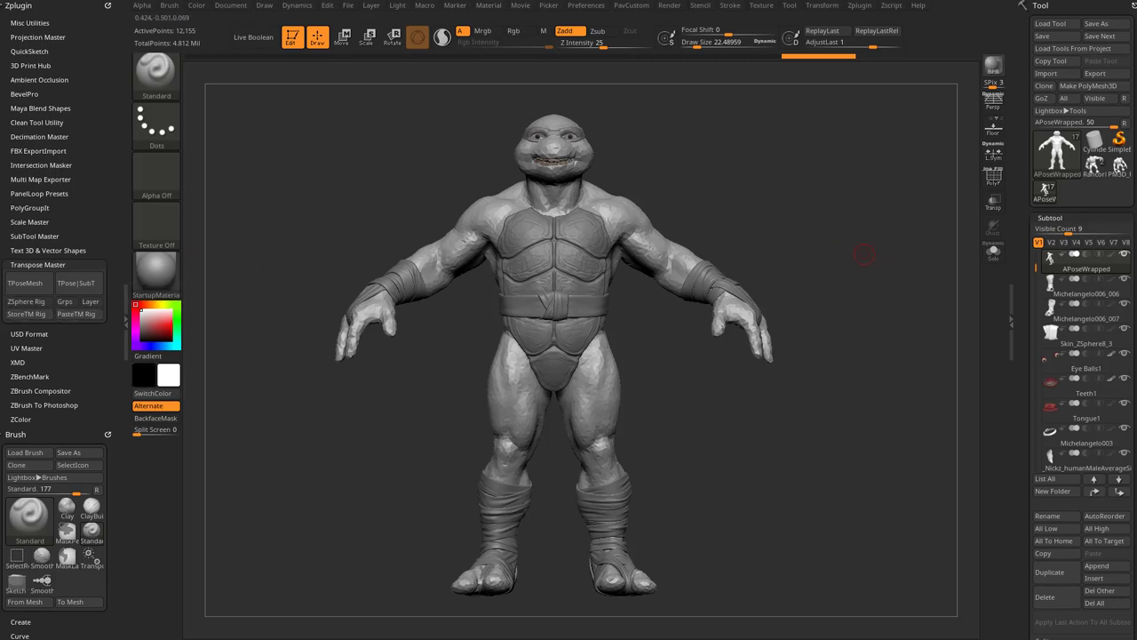
{"action": "left_click_drag", "start_coordinate": [877, 264], "coordinate": [856, 269], "text": "alt"}
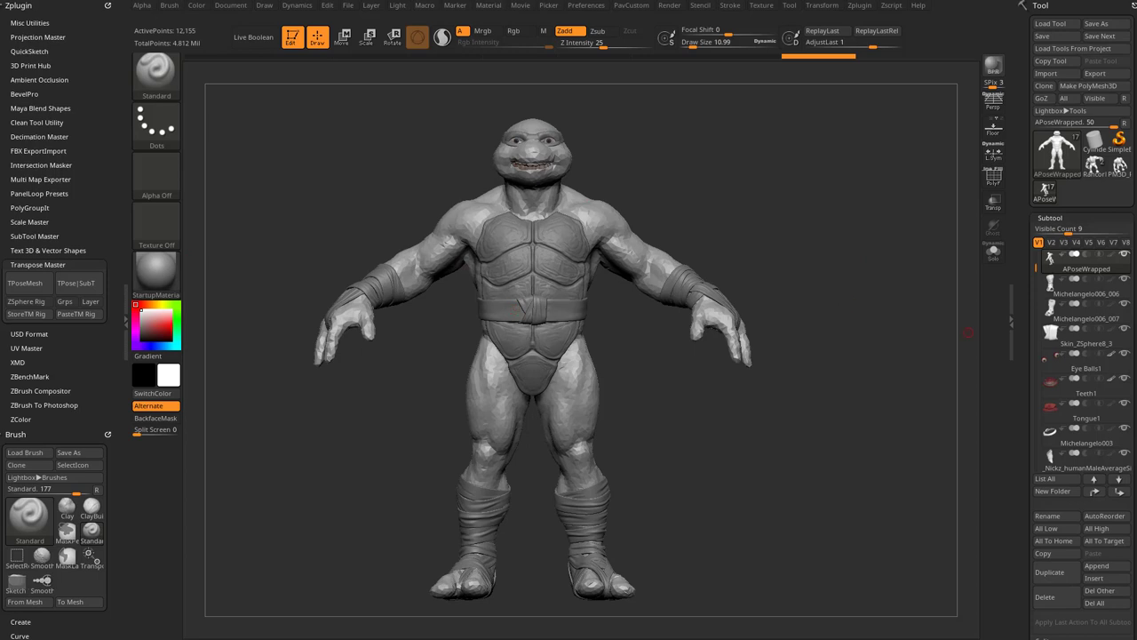
Append a ZSphere as a new subtool and make it the active subtool.
{"action": "left_click_drag", "start_coordinate": [1086, 503], "coordinate": [1085, 403]}
{"action": "left_click", "coordinate": [1098, 466]}
{"action": "left_click", "coordinate": [896, 466]}
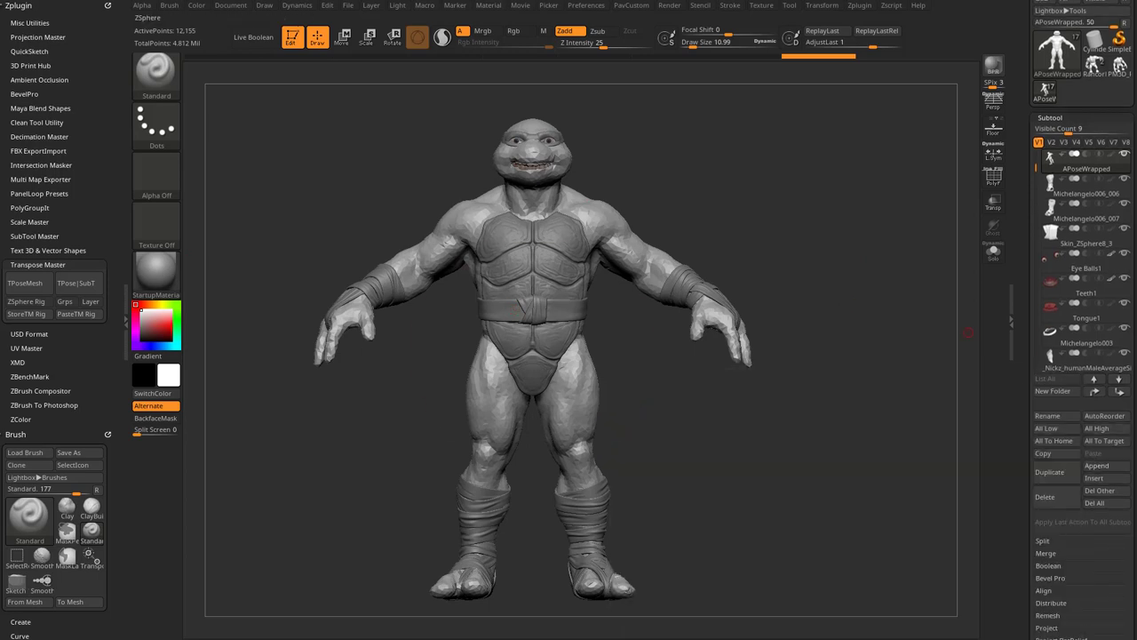
{"action": "left_click_drag", "start_coordinate": [1036, 169], "coordinate": [1036, 260]}
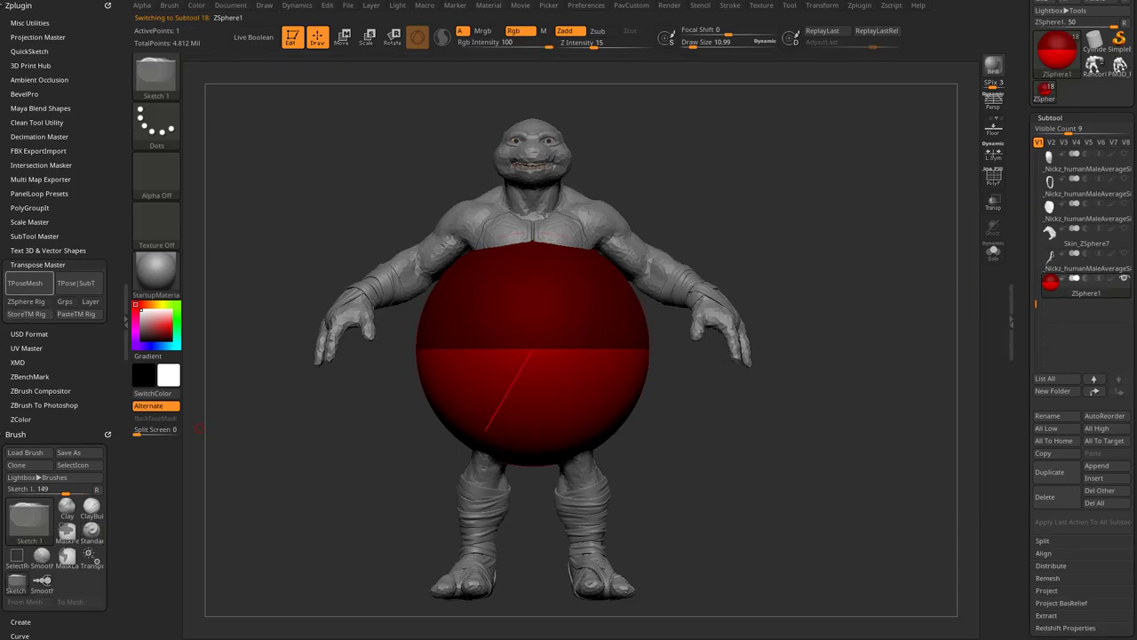
Scale down the root ZSphere inside the torso and turn on transparency for the surrounding subtools.
{"action": "left_click_drag", "start_coordinate": [740, 211], "coordinate": [719, 241], "text": "alt"}
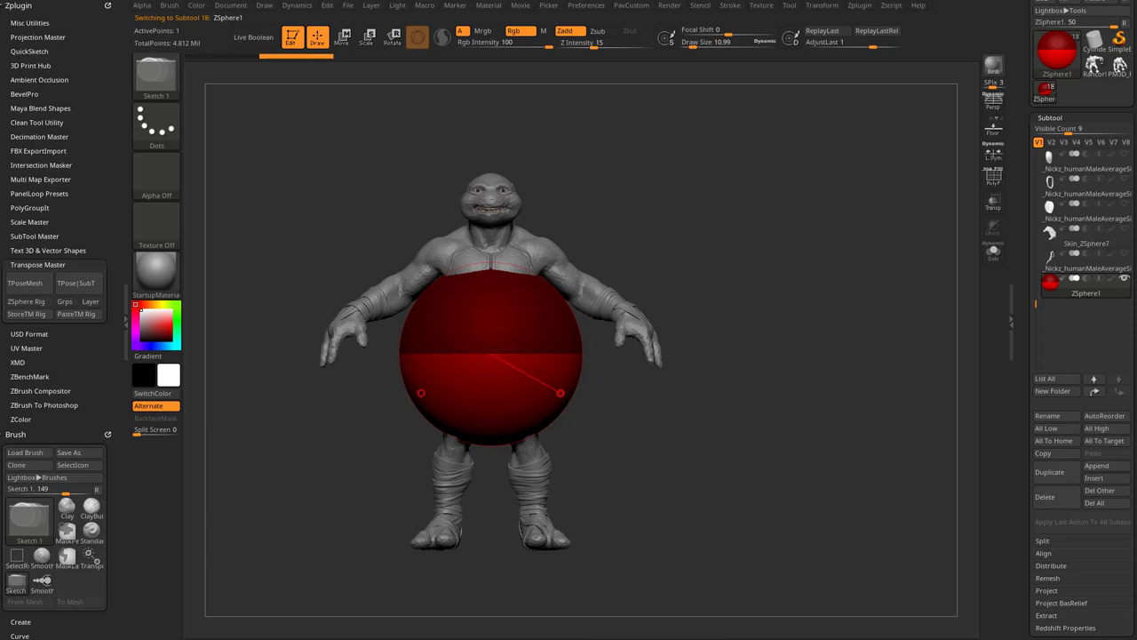
{"action": "key", "text": "e"}
{"action": "left_click_drag", "start_coordinate": [490, 356], "coordinate": [485, 273]}
{"action": "left_click", "coordinate": [993, 201]}
Build the ZSphere skeleton's spine up to the head and its leg chains down to the feet, following the body in front and side views.
{"action": "left_click_drag", "start_coordinate": [870, 258], "coordinate": [730, 325]}
{"action": "left_click_drag", "start_coordinate": [731, 279], "coordinate": [578, 154]}
{"action": "left_click_drag", "start_coordinate": [382, 275], "coordinate": [538, 373], "text": "shift"}
{"action": "key", "text": "w"}
{"action": "key", "text": "q"}
{"action": "left_click_drag", "start_coordinate": [657, 373], "coordinate": [497, 373], "text": "shift"}
{"action": "key", "text": "w"}
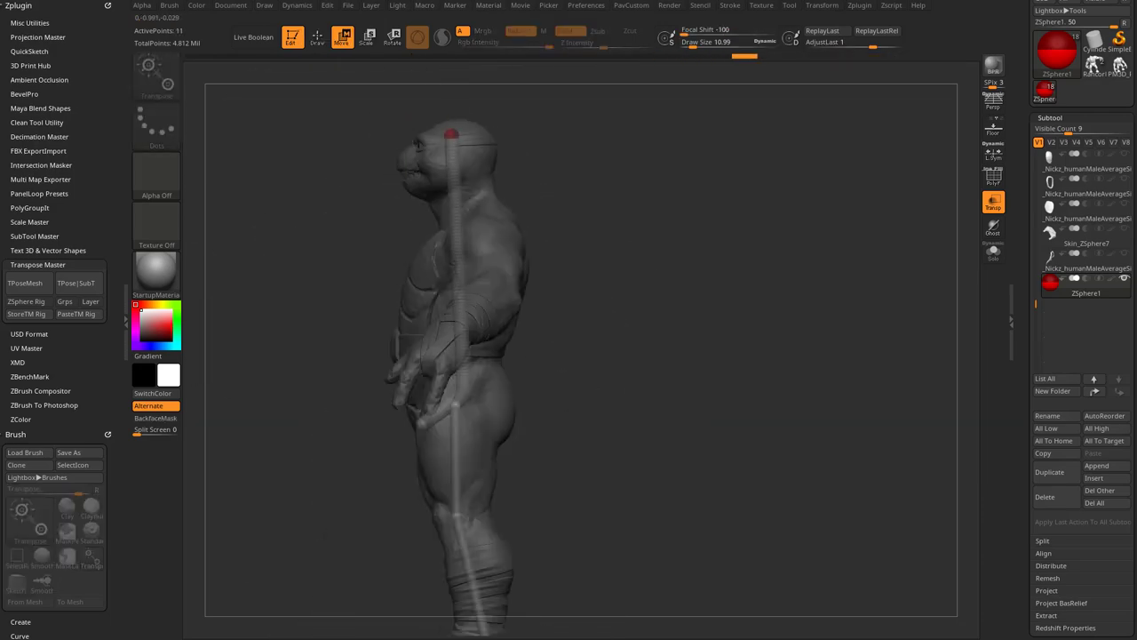
Add symmetrical arm chains and side branches at the ribs, waist and hips to the ZSphere skeleton, and adjust them inside the body.
{"action": "mouse_move", "coordinate": [569, 337]}
{"action": "left_mouse_down"}
{"action": "mouse_move", "coordinate": [693, 347]}
{"action": "mouse_move", "coordinate": [569, 391]}
{"action": "left_mouse_up"}
{"action": "left_click_drag", "start_coordinate": [604, 267], "coordinate": [518, 396]}
{"action": "key", "text": "q"}
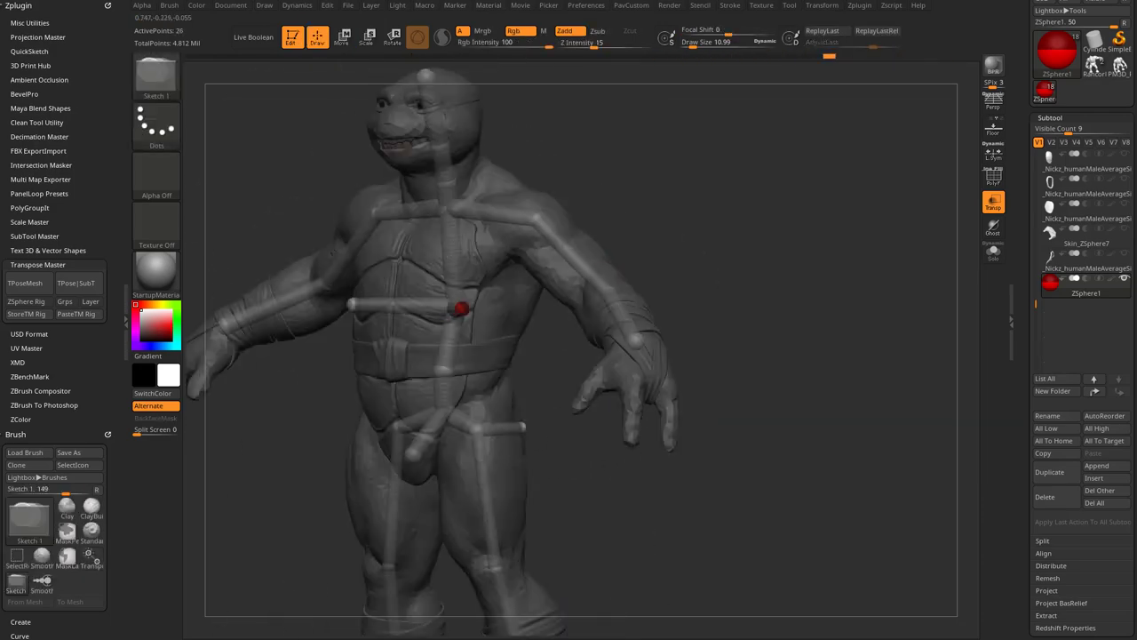
{"action": "left_click_drag", "start_coordinate": [657, 373], "coordinate": [551, 373], "text": "shift"}
{"action": "left_click_drag", "start_coordinate": [469, 453], "coordinate": [517, 475]}
{"action": "key", "text": "w"}
{"action": "mouse_move", "coordinate": [657, 373]}
{"action": "left_mouse_down", "text": "alt"}
{"action": "mouse_move", "coordinate": [657, 266]}
{"action": "mouse_move", "coordinate": [595, 382]}
{"action": "left_mouse_up", "text": "alt"}
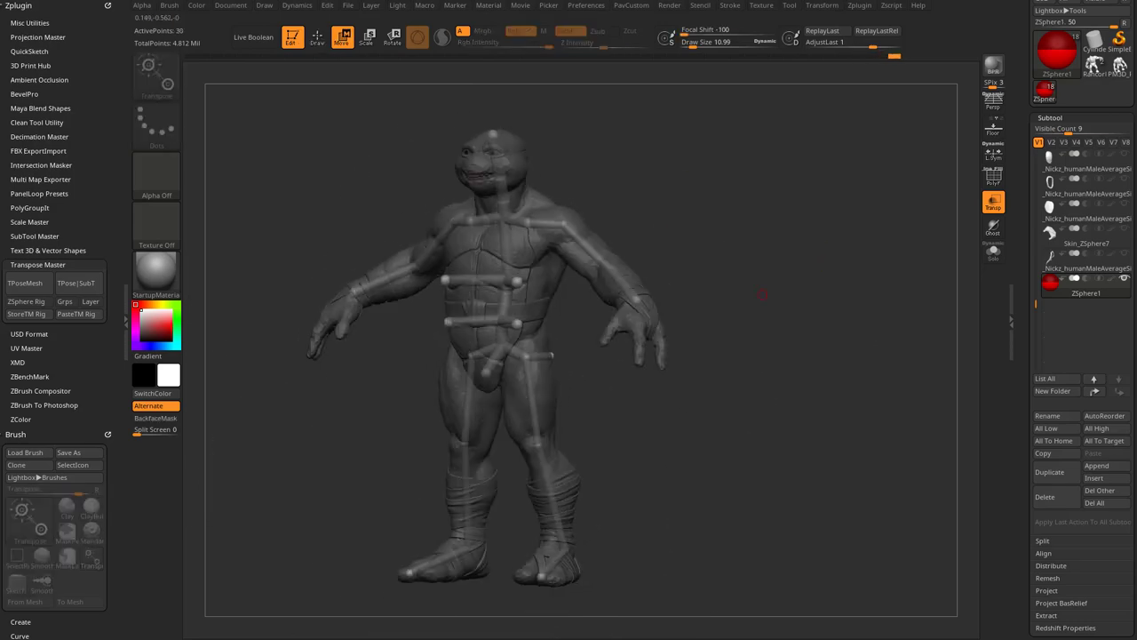
{"action": "left_click_drag", "start_coordinate": [762, 294], "coordinate": [680, 189]}
{"action": "key", "text": "q"}
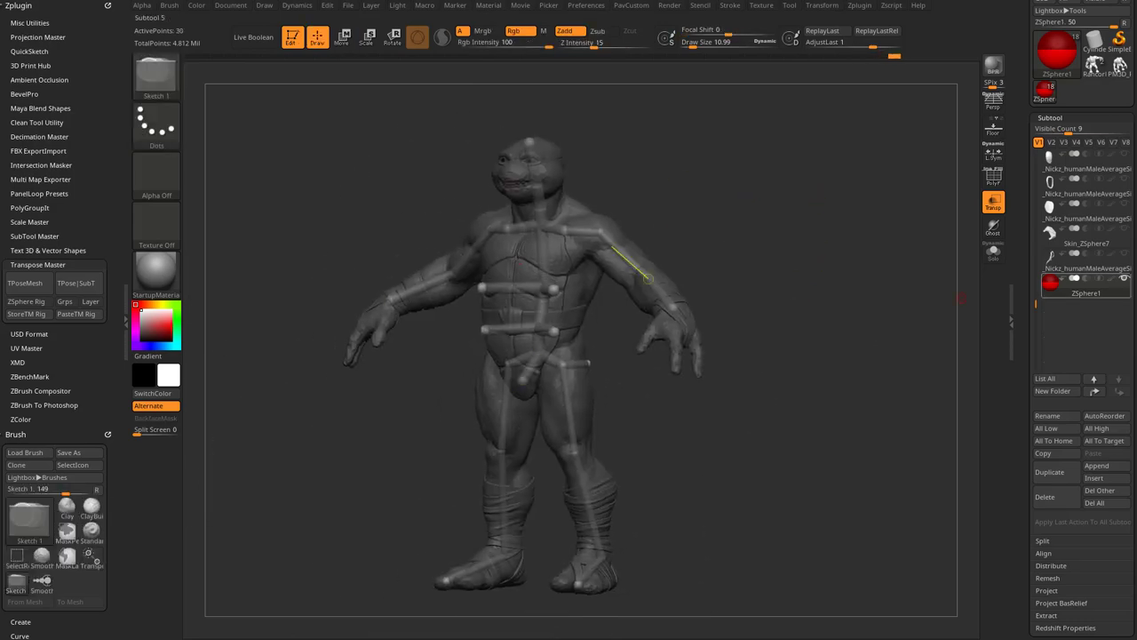
Resize all ZSpheres of the skeleton to the current draw size, and inspect the rig inside the body from several angles.
{"action": "left_click_drag", "start_coordinate": [391, 382], "coordinate": [480, 368]}
{"action": "left_click_drag", "start_coordinate": [478, 232], "coordinate": [803, 79]}
{"action": "left_click", "coordinate": [729, 5]}
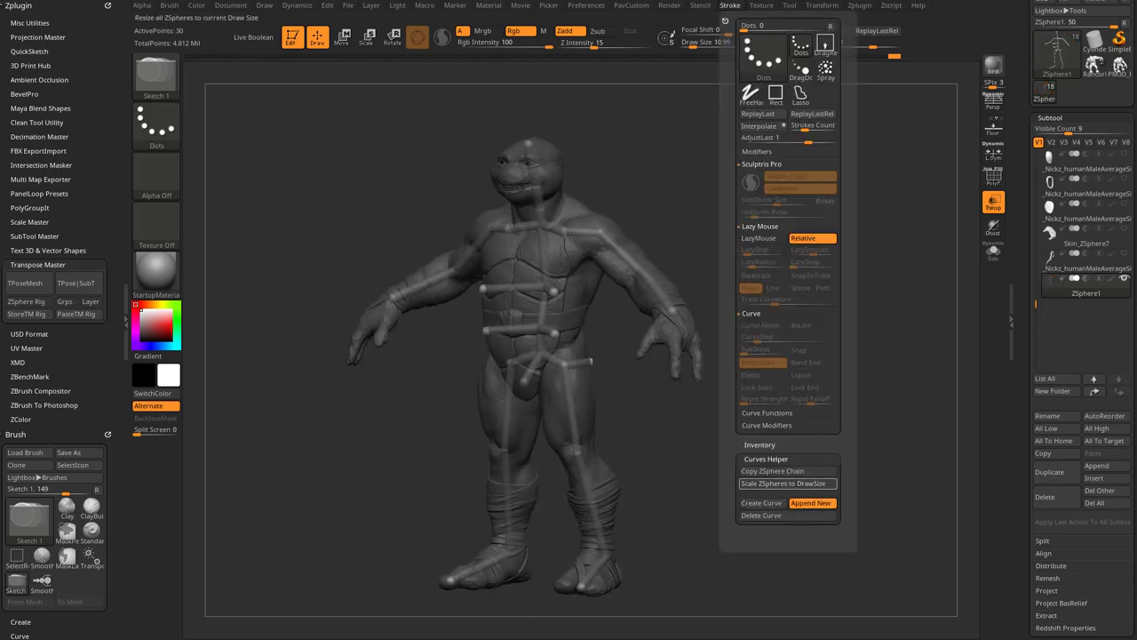
{"action": "left_click_drag", "start_coordinate": [782, 298], "coordinate": [828, 300]}
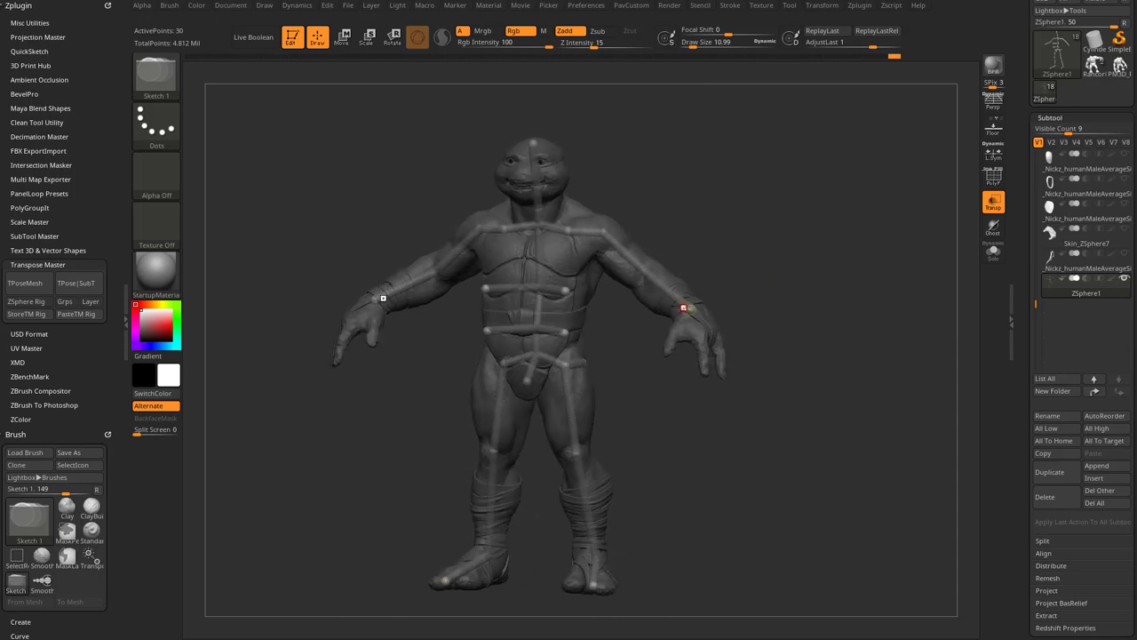
{"action": "left_click_drag", "start_coordinate": [717, 307], "coordinate": [662, 353]}
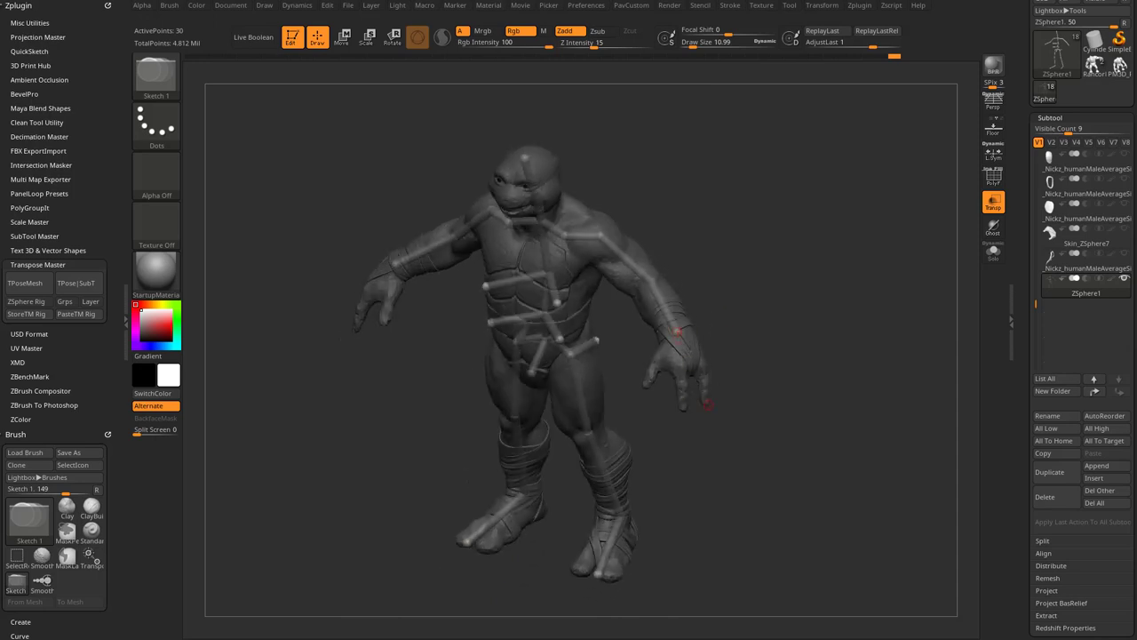
{"action": "left_click_drag", "start_coordinate": [706, 404], "coordinate": [670, 342]}
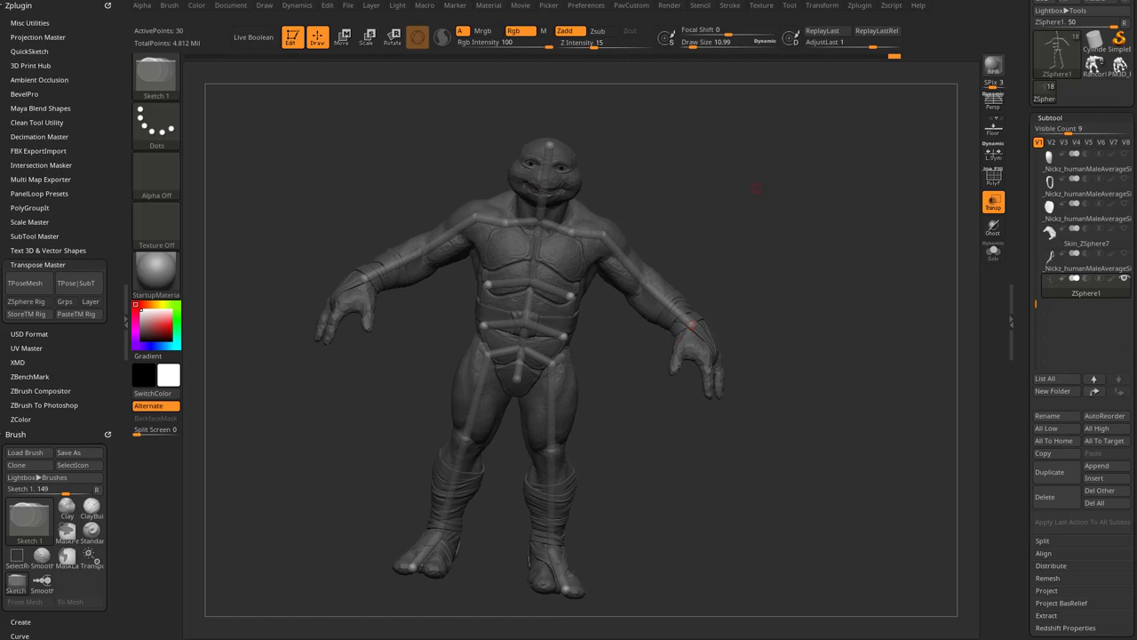
{"action": "left_click_drag", "start_coordinate": [756, 188], "coordinate": [783, 247]}
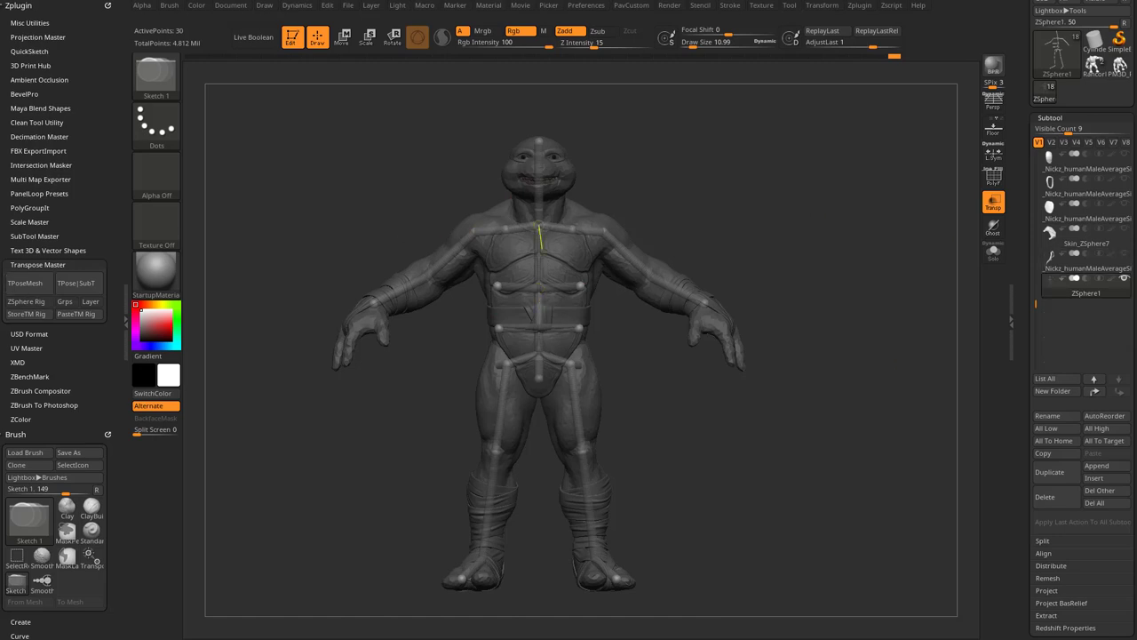
{"action": "right_click_drag", "start_coordinate": [514, 287], "coordinate": [530, 308], "text": "alt"}
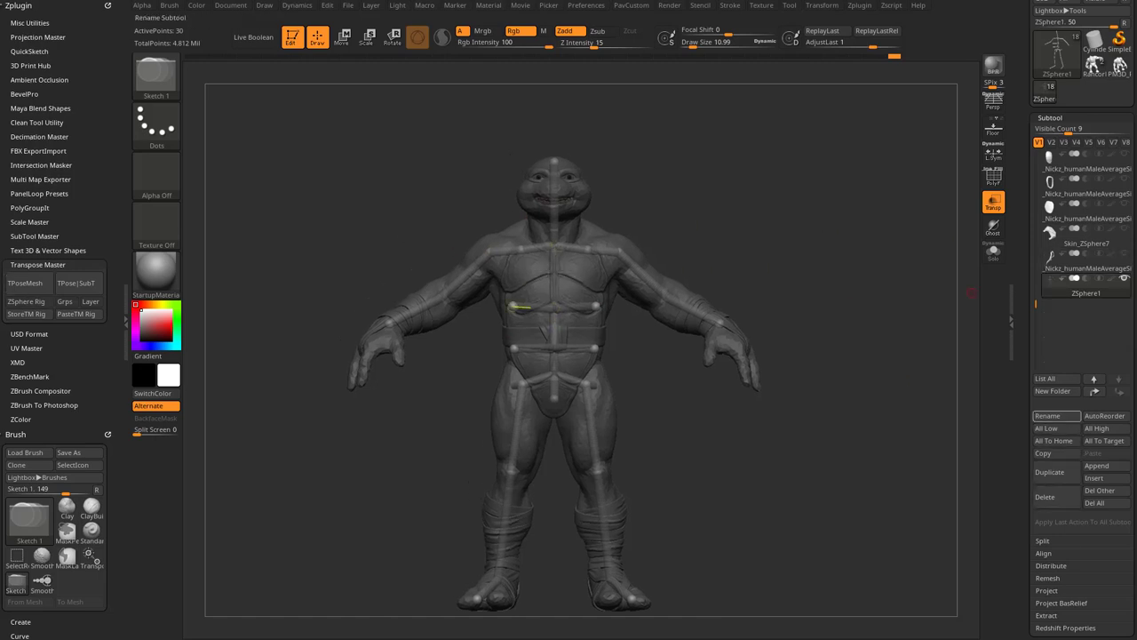
Rename the ZSphere subtool to TurtleSkeleton and store it as the Transpose Master rig.
{"action": "left_click", "coordinate": [1056, 415]}
{"action": "type", "text": "Turt"}
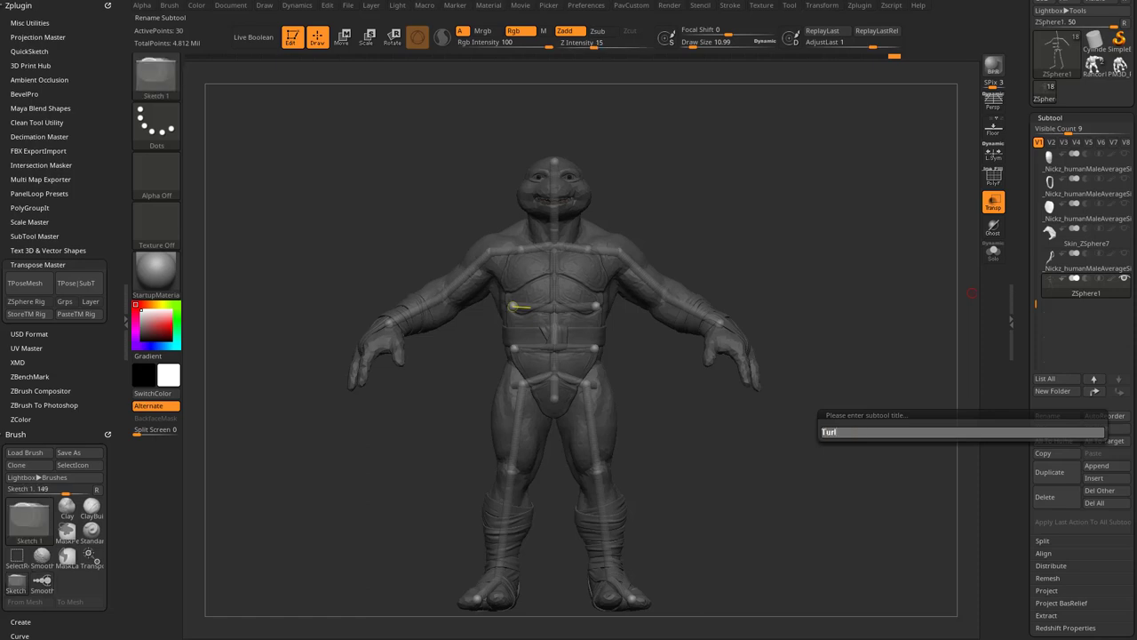
{"action": "type", "text": "leSkeleton"}
{"action": "key", "text": "Return"}
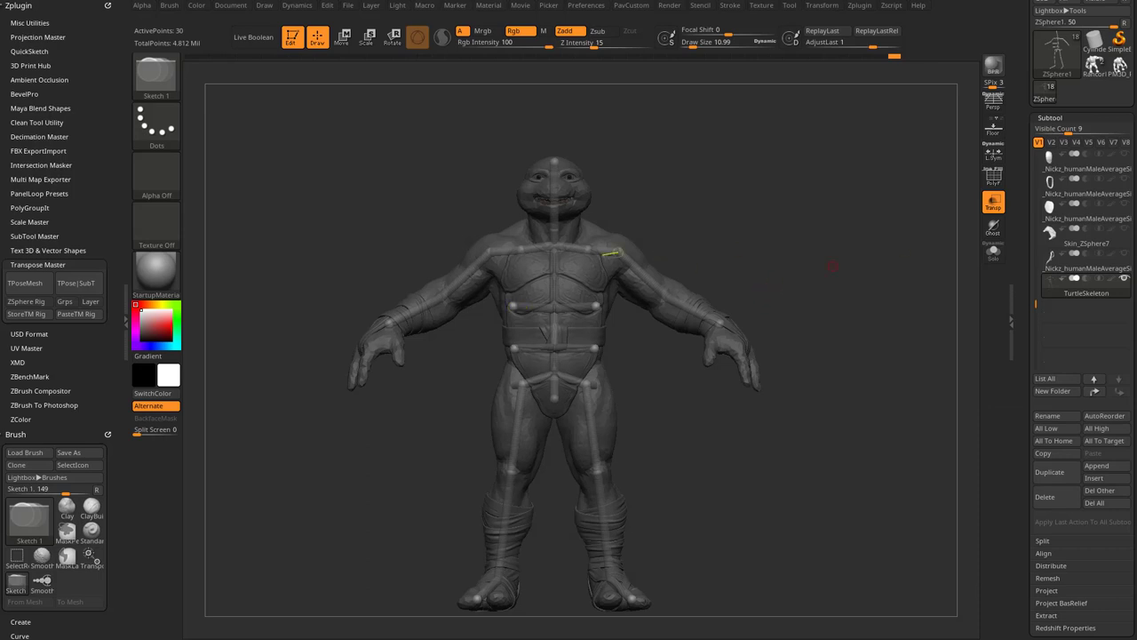
{"action": "left_click", "coordinate": [25, 282]}
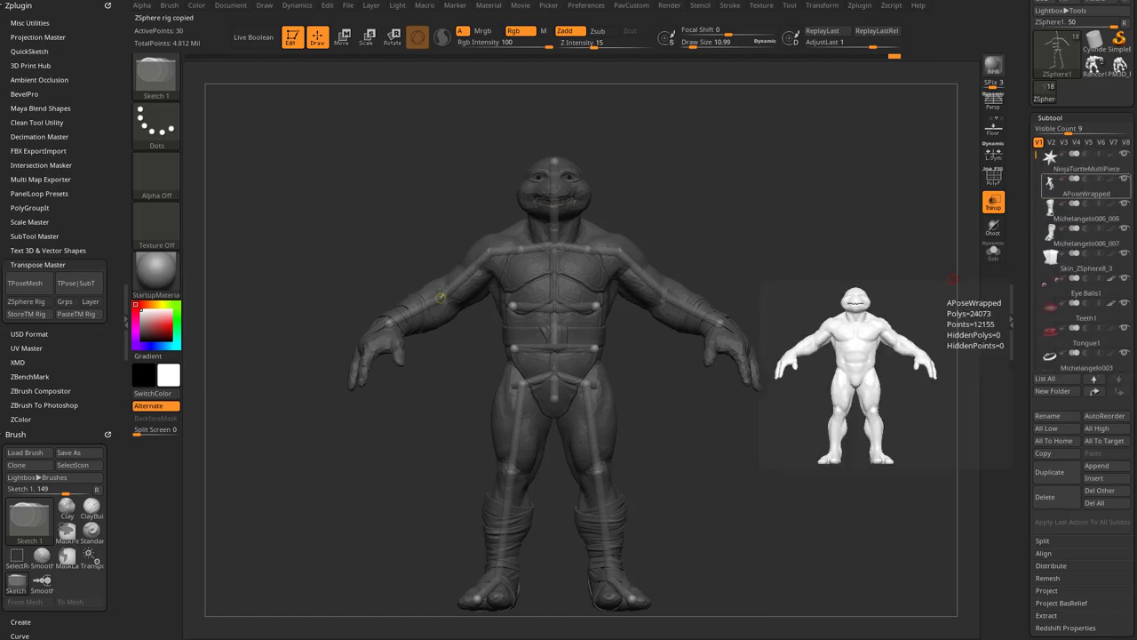
Select the APoseWrapped body and hide the NinjaTurtleMultiPiece star subtool.
{"action": "mouse_move", "coordinate": [1050, 158]}
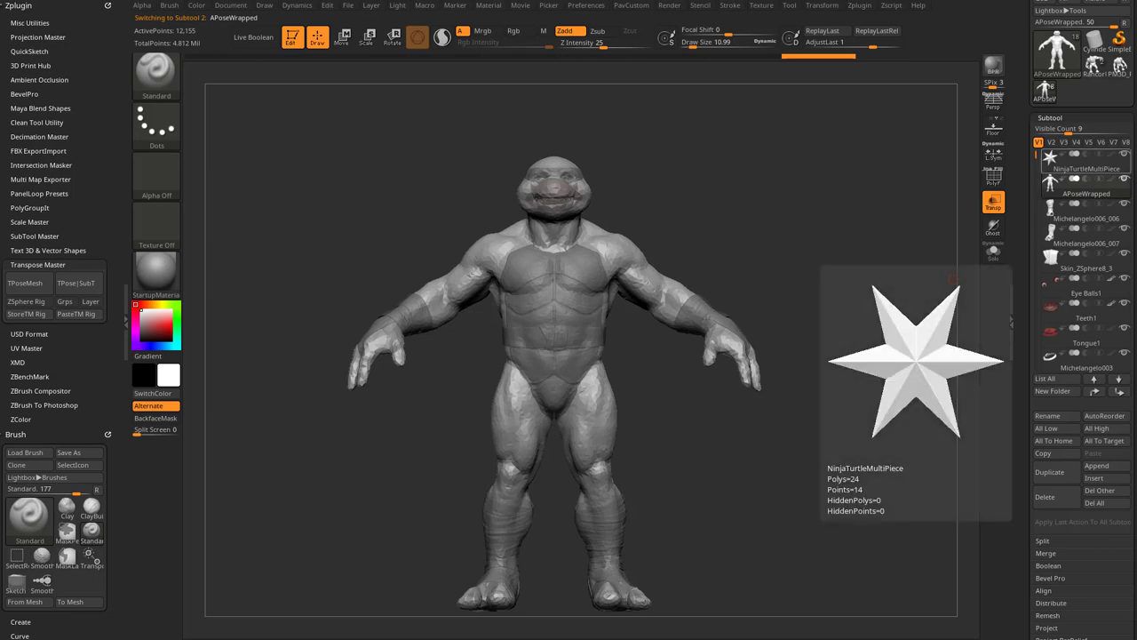
{"action": "left_click", "coordinate": [1123, 155]}
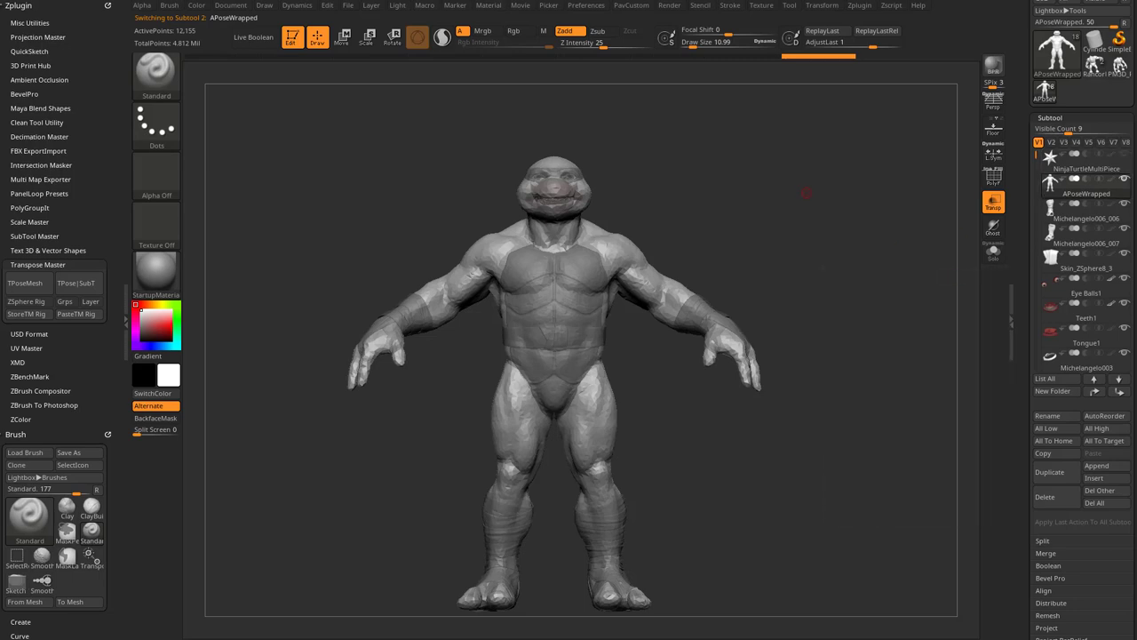
Turn off transparency and generate the Transpose Master pose mesh with the ZSphere Rig option enabled.
{"action": "left_click_drag", "start_coordinate": [805, 186], "coordinate": [888, 195]}
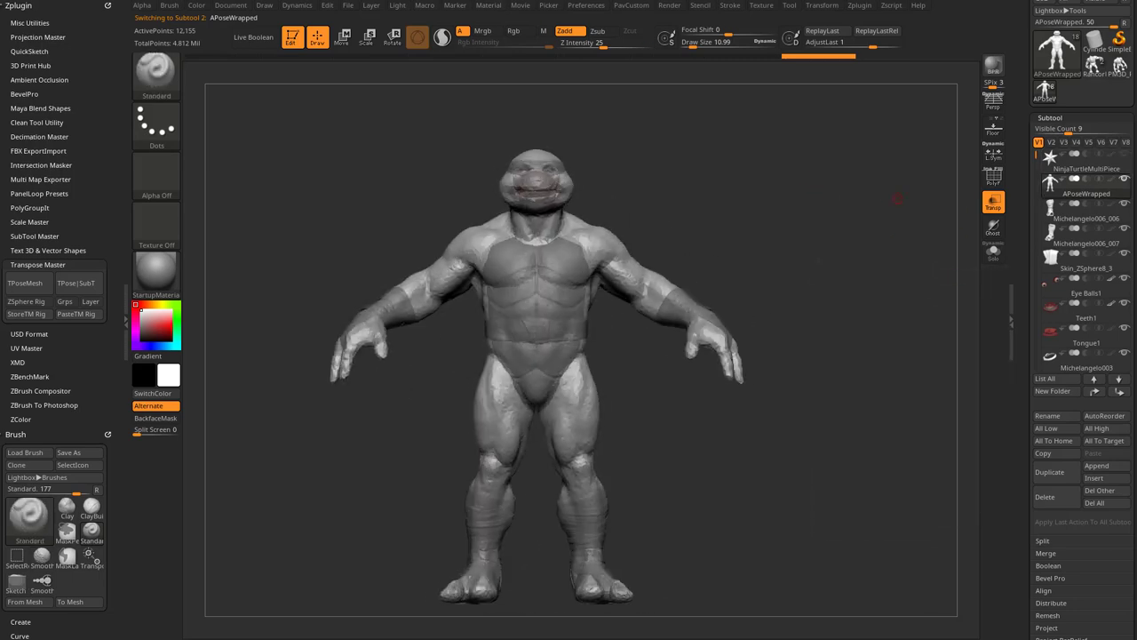
{"action": "left_click", "coordinate": [990, 204]}
{"action": "left_click_drag", "start_coordinate": [620, 296], "coordinate": [637, 294], "text": "alt"}
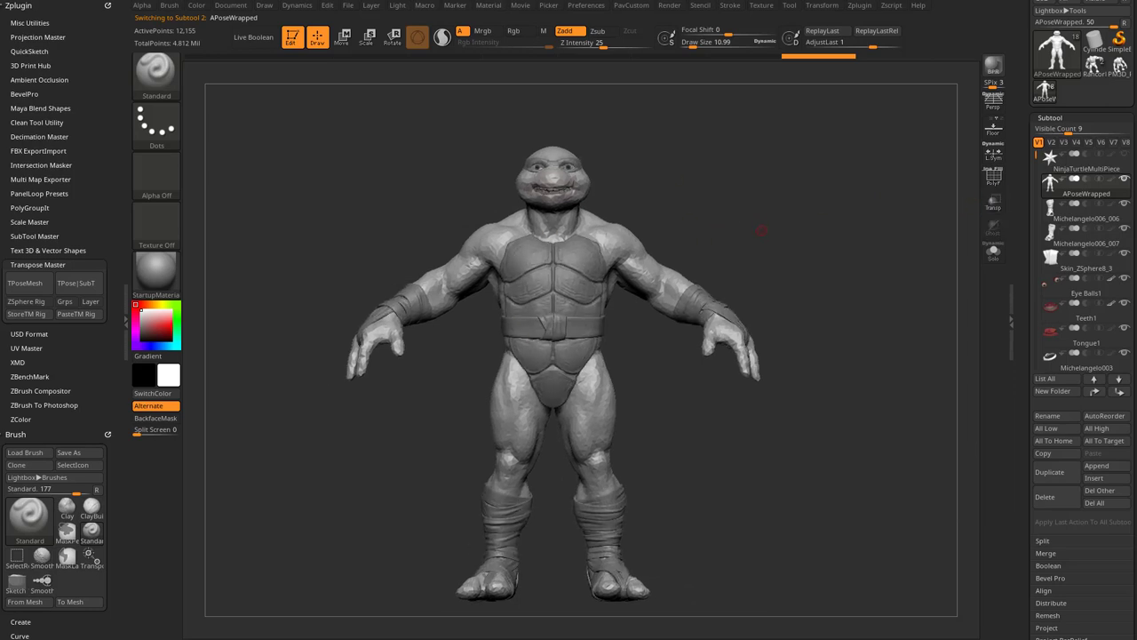
{"action": "mouse_move", "coordinate": [1036, 155]}
{"action": "left_mouse_down"}
{"action": "mouse_move", "coordinate": [1036, 293]}
{"action": "mouse_move", "coordinate": [1036, 155]}
{"action": "left_mouse_up"}
{"action": "left_click", "coordinate": [26, 301]}
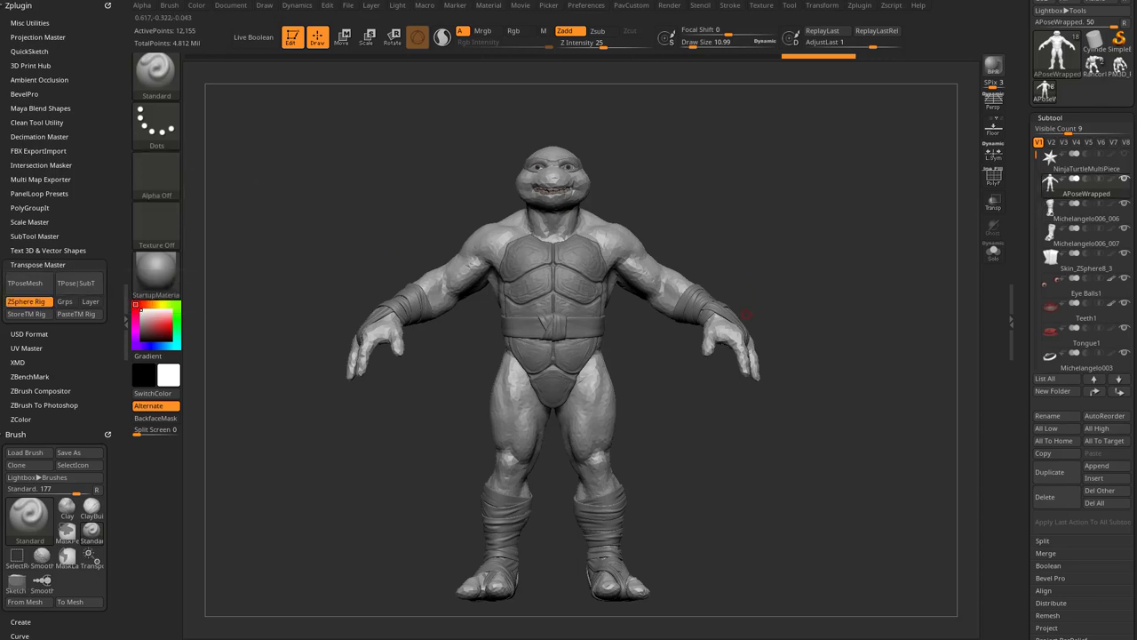
{"action": "left_click", "coordinate": [25, 282]}
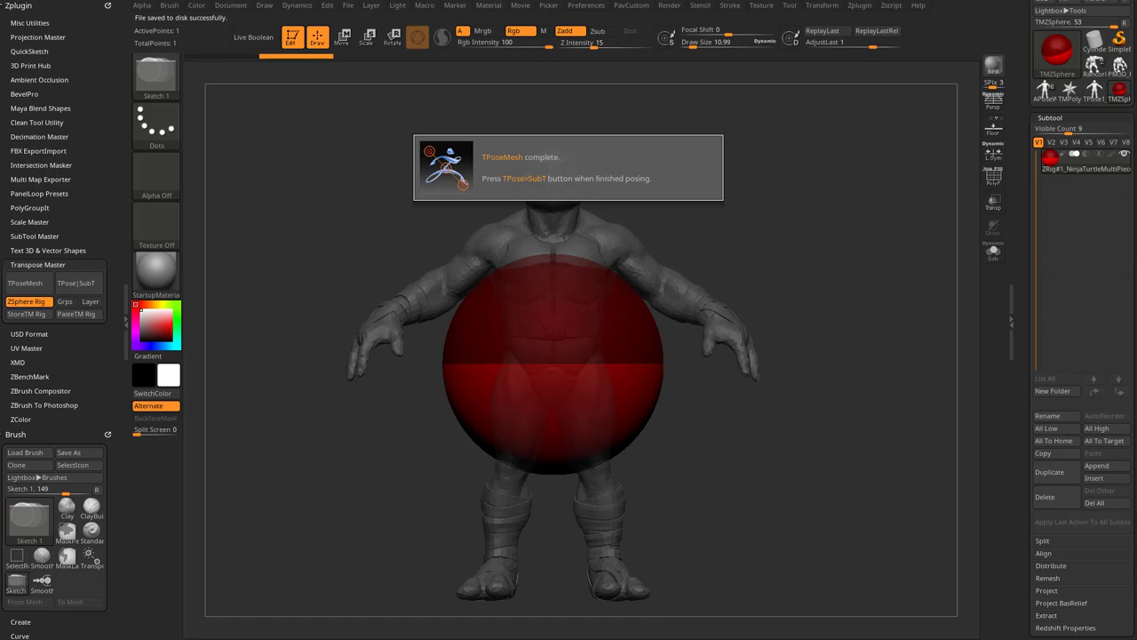
Paste the stored Transpose Master skeleton in place of the default ZSphere of the new pose rig.
{"action": "left_click_drag", "start_coordinate": [804, 335], "coordinate": [734, 343]}
{"action": "left_click_drag", "start_coordinate": [794, 264], "coordinate": [796, 251]}
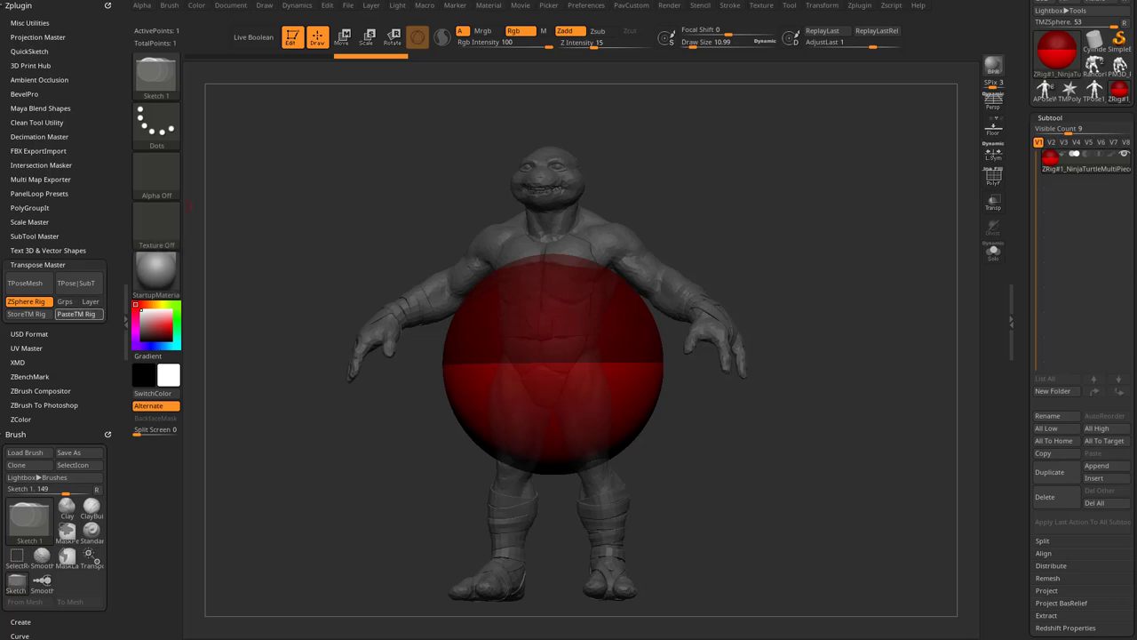
{"action": "left_click", "coordinate": [76, 313]}
{"action": "left_click_drag", "start_coordinate": [748, 196], "coordinate": [802, 200]}
Rotate the head joint of the bound ZSphere rig to tilt the turtle's head.
{"action": "key", "text": "r"}
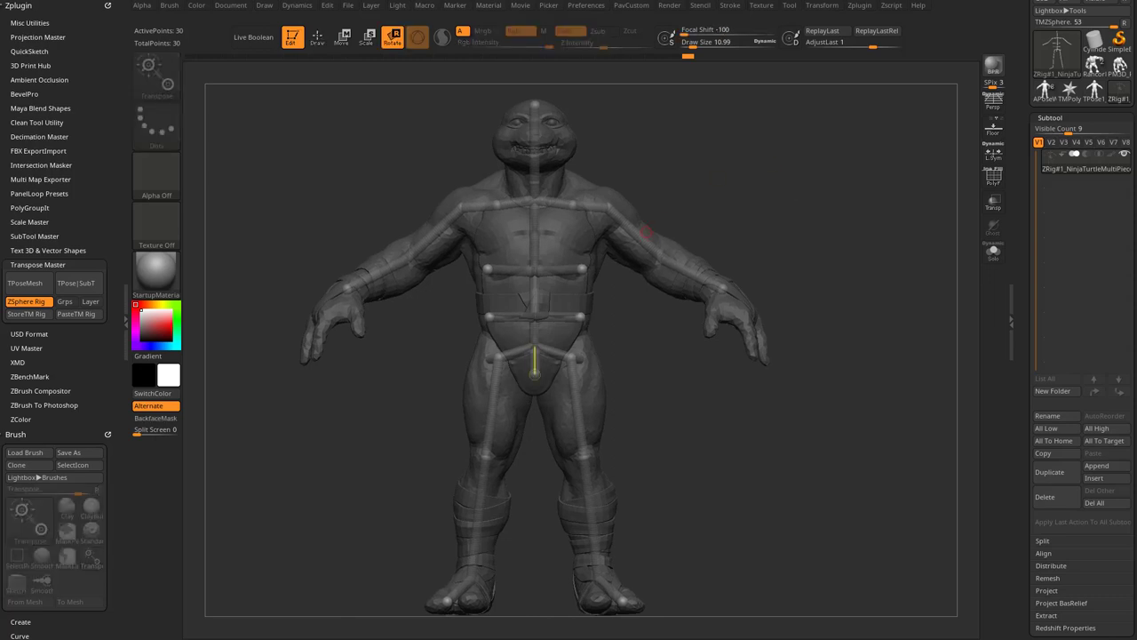
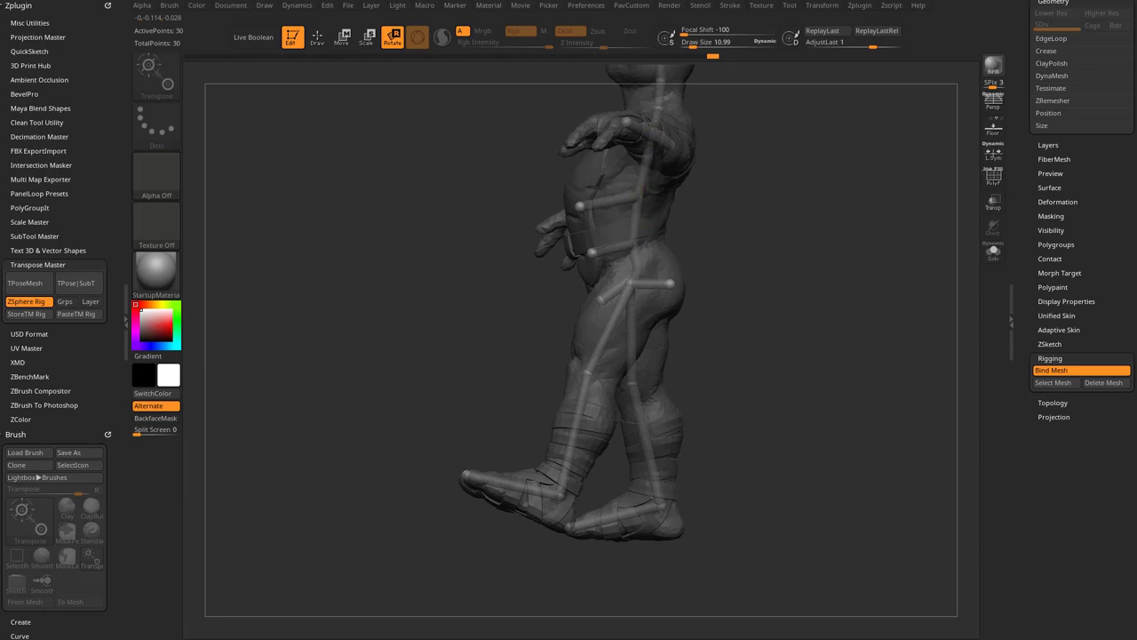
{"action": "left_click_drag", "start_coordinate": [637, 197], "coordinate": [760, 213]}
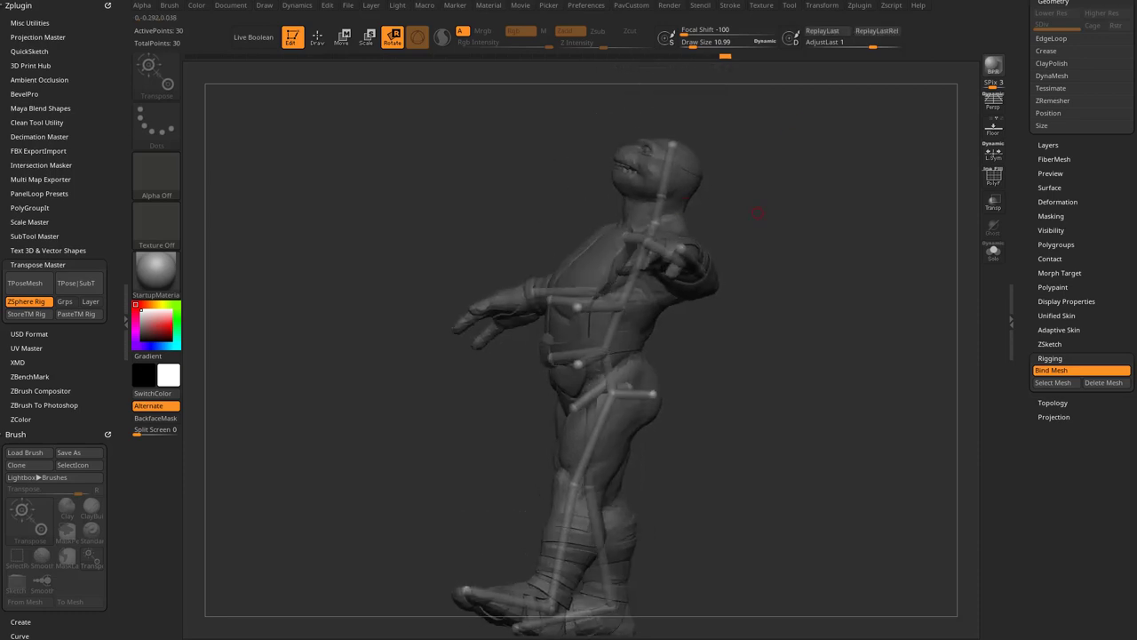
{"action": "left_click_drag", "start_coordinate": [673, 145], "coordinate": [700, 151]}
{"action": "left_click_drag", "start_coordinate": [755, 177], "coordinate": [866, 182]}
{"action": "left_click_drag", "start_coordinate": [688, 179], "coordinate": [701, 182]}
{"action": "left_click_drag", "start_coordinate": [755, 169], "coordinate": [711, 106], "text": "alt"}
Rotate the shoulder, elbow and wrist joints of the rig to pose the turtle's arms, and check them from several angles.
{"action": "left_click_drag", "start_coordinate": [537, 211], "coordinate": [495, 214]}
{"action": "left_click_drag", "start_coordinate": [433, 196], "coordinate": [421, 206]}
{"action": "right_click_drag", "start_coordinate": [421, 206], "coordinate": [401, 226]}
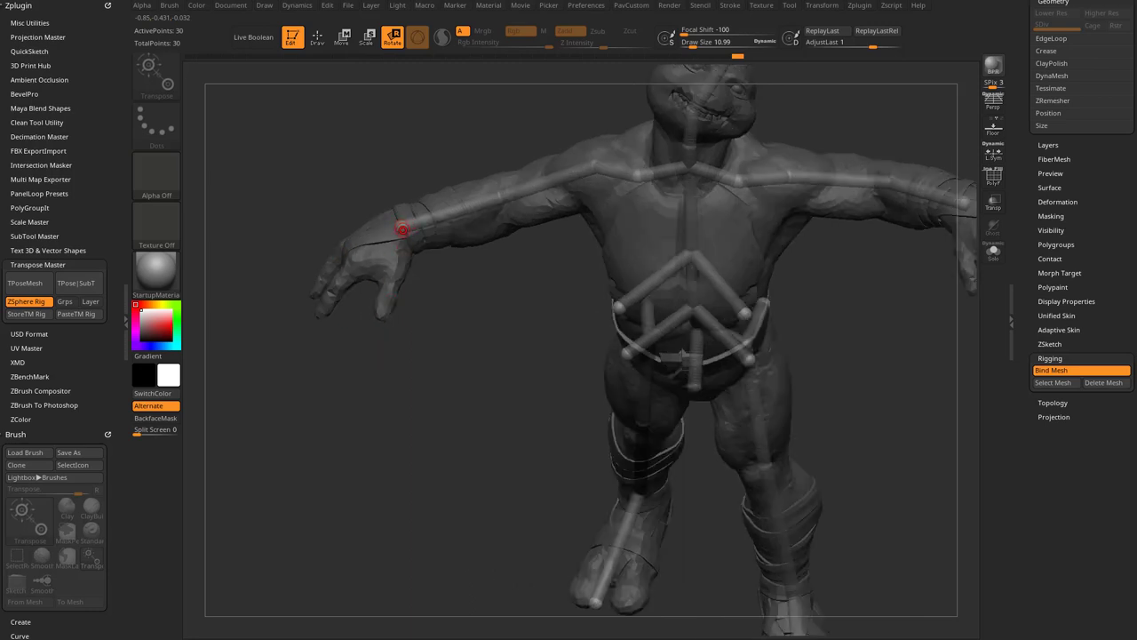
{"action": "left_click_drag", "start_coordinate": [400, 226], "coordinate": [398, 224]}
{"action": "right_click_drag", "start_coordinate": [401, 225], "coordinate": [408, 329]}
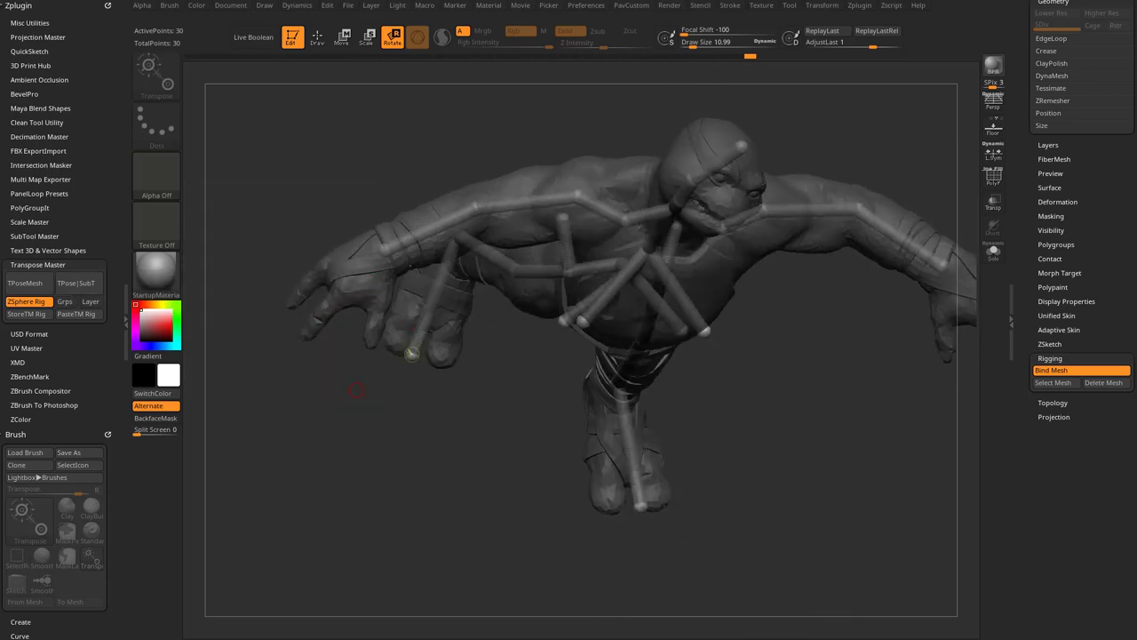
{"action": "left_click_drag", "start_coordinate": [351, 381], "coordinate": [367, 296]}
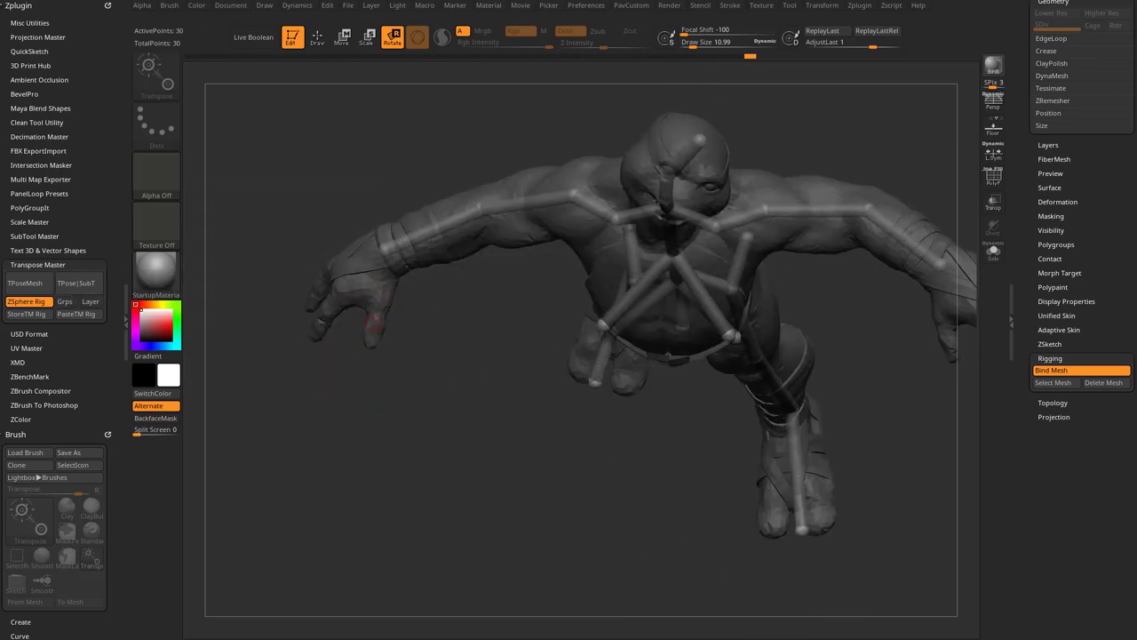
{"action": "right_click_drag", "start_coordinate": [387, 247], "coordinate": [411, 265]}
Move the wrist ZSphere upward to raise the forearm and hand.
{"action": "left_click_drag", "start_coordinate": [344, 446], "coordinate": [406, 294]}
{"action": "key", "text": "w"}
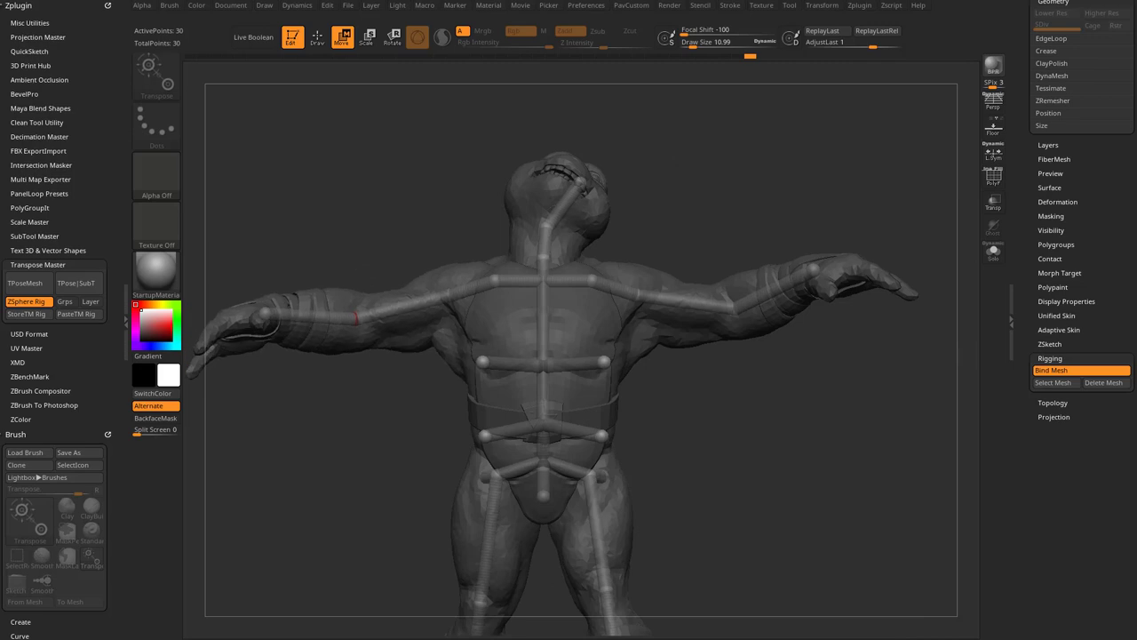
{"action": "left_click_drag", "start_coordinate": [265, 309], "coordinate": [279, 266]}
{"action": "right_click_drag", "start_coordinate": [346, 361], "coordinate": [282, 186], "text": "alt"}
Nudge the side-branch ZSpheres at the ribs to refine the bound torso, working from both sides.
{"action": "right_click_drag", "start_coordinate": [578, 259], "coordinate": [627, 237]}
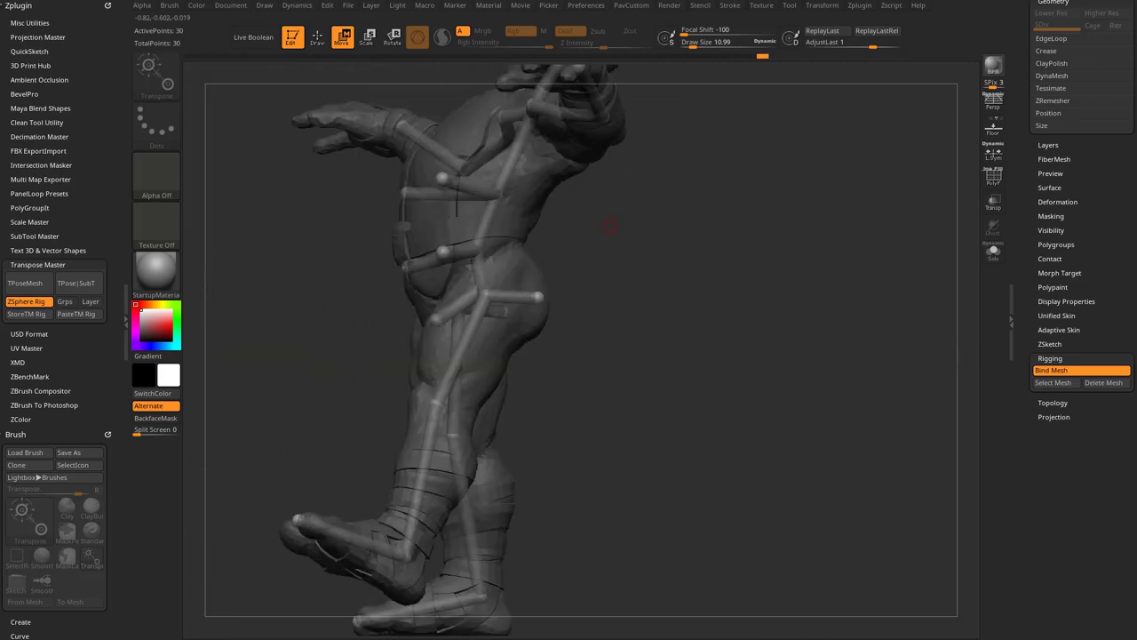
{"action": "right_click_drag", "start_coordinate": [498, 200], "coordinate": [644, 222]}
{"action": "left_click_drag", "start_coordinate": [622, 199], "coordinate": [600, 247]}
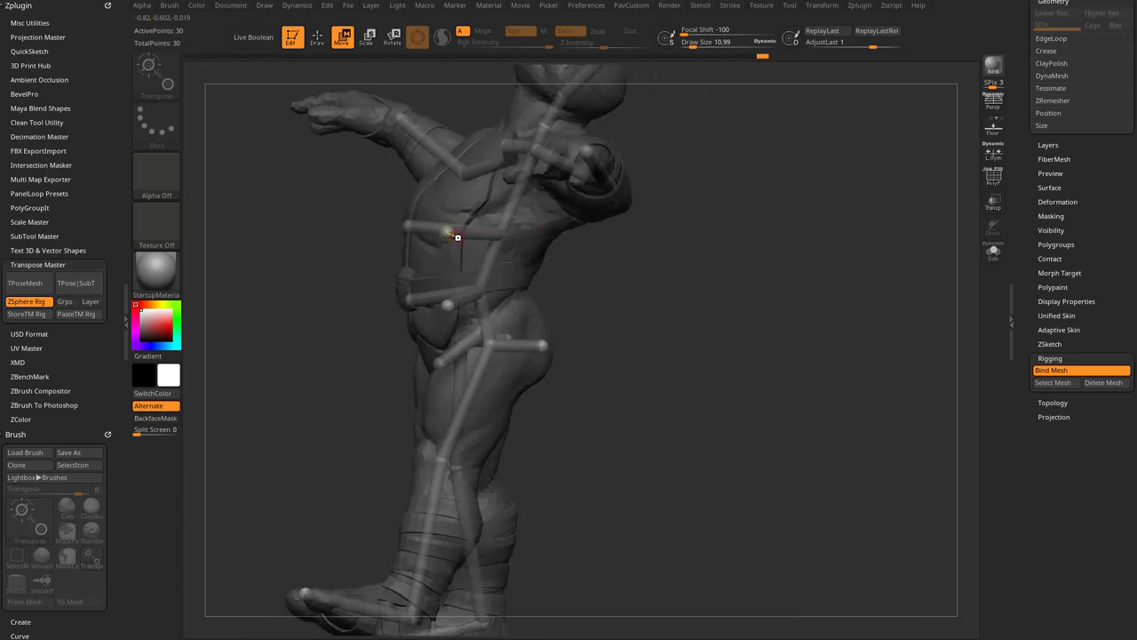
{"action": "mouse_move", "coordinate": [445, 235]}
{"action": "left_mouse_down"}
{"action": "mouse_move", "coordinate": [467, 239]}
{"action": "mouse_move", "coordinate": [442, 231]}
{"action": "left_mouse_up"}
{"action": "right_click_drag", "start_coordinate": [443, 232], "coordinate": [551, 253]}
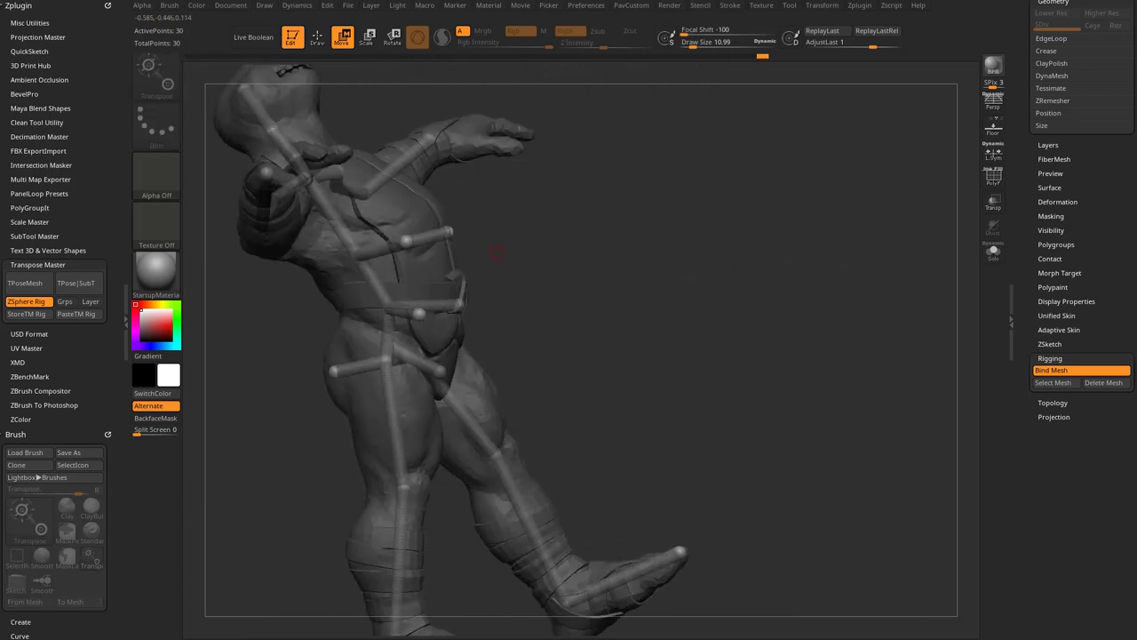
{"action": "left_click_drag", "start_coordinate": [406, 241], "coordinate": [397, 243]}
{"action": "right_click_drag", "start_coordinate": [397, 243], "coordinate": [373, 205]}
{"action": "left_click_drag", "start_coordinate": [444, 264], "coordinate": [452, 266]}
Move the knee ZSpheres to bend and spread the turtle's legs.
{"action": "left_click_drag", "start_coordinate": [370, 416], "coordinate": [331, 383]}
{"action": "right_click_drag", "start_coordinate": [562, 236], "coordinate": [557, 202], "text": "ctrl"}
{"action": "right_click_drag", "start_coordinate": [558, 203], "coordinate": [444, 238]}
{"action": "right_click_drag", "start_coordinate": [522, 218], "coordinate": [671, 151]}
{"action": "mouse_move", "coordinate": [354, 428]}
{"action": "left_mouse_down"}
{"action": "mouse_move", "coordinate": [296, 410]}
{"action": "mouse_move", "coordinate": [333, 429]}
{"action": "left_mouse_up"}
{"action": "right_click_drag", "start_coordinate": [444, 424], "coordinate": [560, 423]}
{"action": "right_click_drag", "start_coordinate": [559, 423], "coordinate": [624, 422], "text": "alt"}
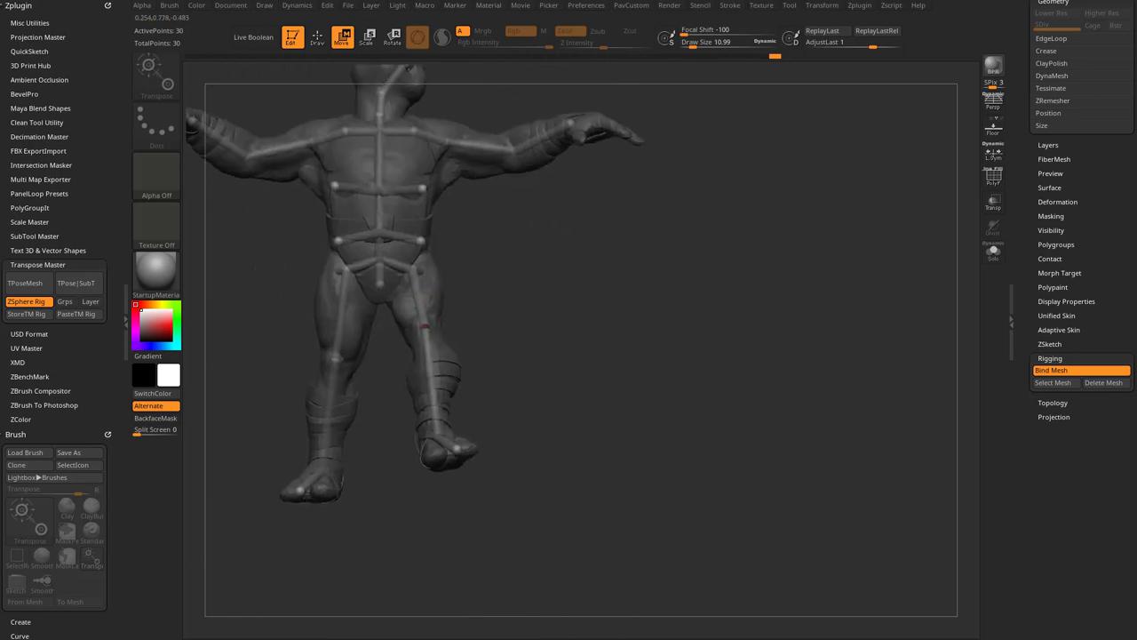
{"action": "left_click_drag", "start_coordinate": [419, 304], "coordinate": [453, 318]}
{"action": "left_click_drag", "start_coordinate": [336, 356], "coordinate": [331, 358]}
{"action": "left_click_drag", "start_coordinate": [468, 423], "coordinate": [497, 419]}
{"action": "left_click_drag", "start_coordinate": [454, 319], "coordinate": [441, 327]}
{"action": "left_click_drag", "start_coordinate": [533, 368], "coordinate": [491, 355]}
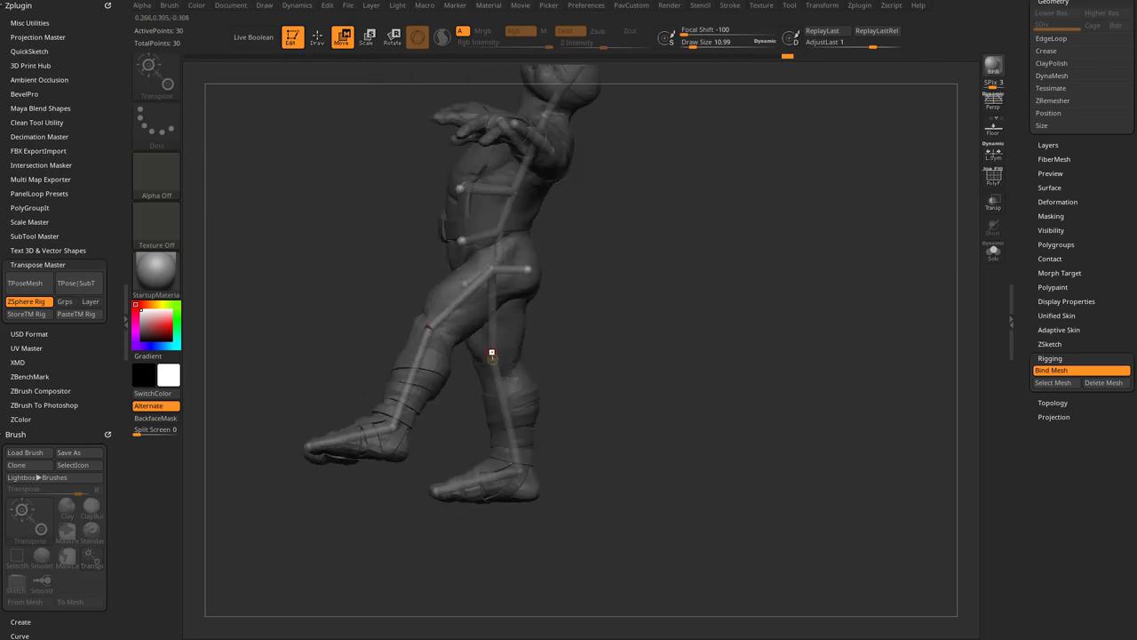
Rotate the ankle and toe joints to pose the feet, and review the leg pose from several angles.
{"action": "key", "text": "r"}
{"action": "right_click_drag", "start_coordinate": [525, 305], "coordinate": [517, 305]}
{"action": "left_click_drag", "start_coordinate": [377, 432], "coordinate": [368, 435]}
{"action": "left_click_drag", "start_coordinate": [294, 449], "coordinate": [296, 454]}
{"action": "right_click_drag", "start_coordinate": [311, 453], "coordinate": [369, 454]}
{"action": "left_click_drag", "start_coordinate": [369, 454], "coordinate": [417, 256]}
{"action": "left_click_drag", "start_coordinate": [366, 353], "coordinate": [436, 361]}
{"action": "left_click_drag", "start_coordinate": [503, 406], "coordinate": [509, 425]}
{"action": "left_click_drag", "start_coordinate": [613, 435], "coordinate": [552, 448]}
{"action": "left_click_drag", "start_coordinate": [575, 341], "coordinate": [613, 343]}
{"action": "left_click_drag", "start_coordinate": [628, 449], "coordinate": [561, 489]}
{"action": "left_click_drag", "start_coordinate": [498, 515], "coordinate": [468, 494]}
{"action": "left_click_drag", "start_coordinate": [668, 352], "coordinate": [730, 353], "text": "shift"}
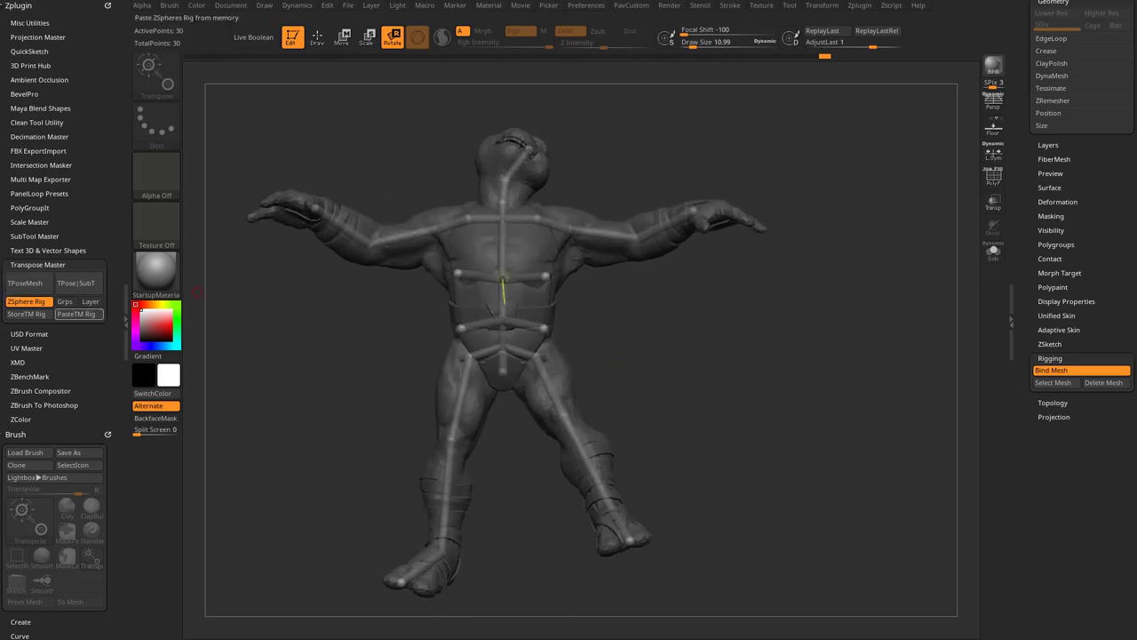
{"action": "left_click_drag", "start_coordinate": [810, 346], "coordinate": [677, 373], "text": "alt"}
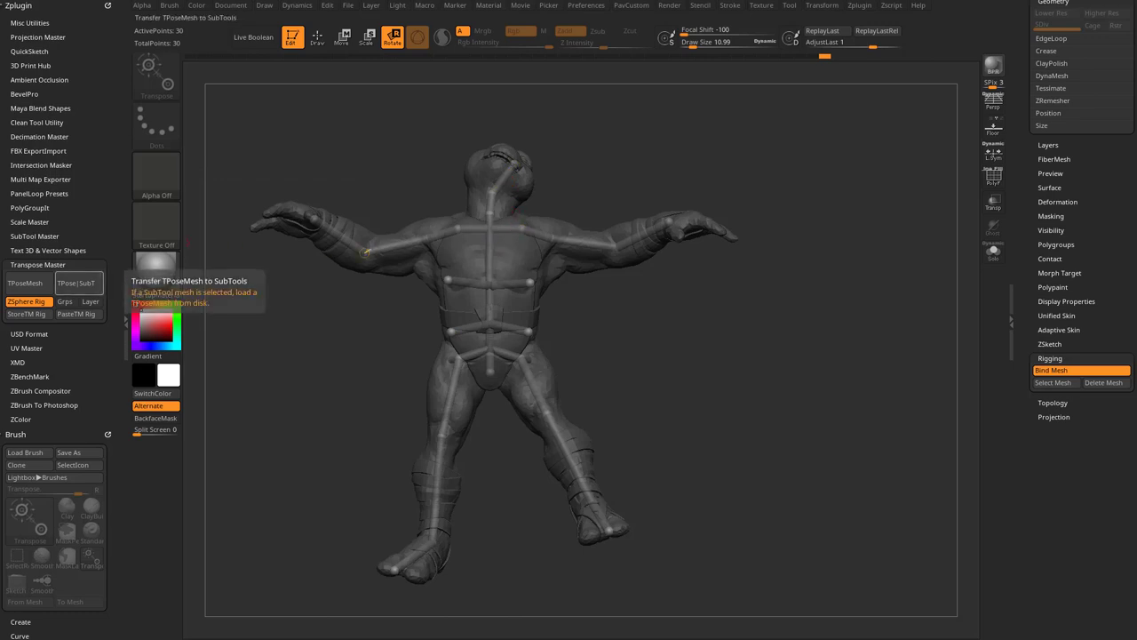
{"action": "left_click", "coordinate": [76, 282]}
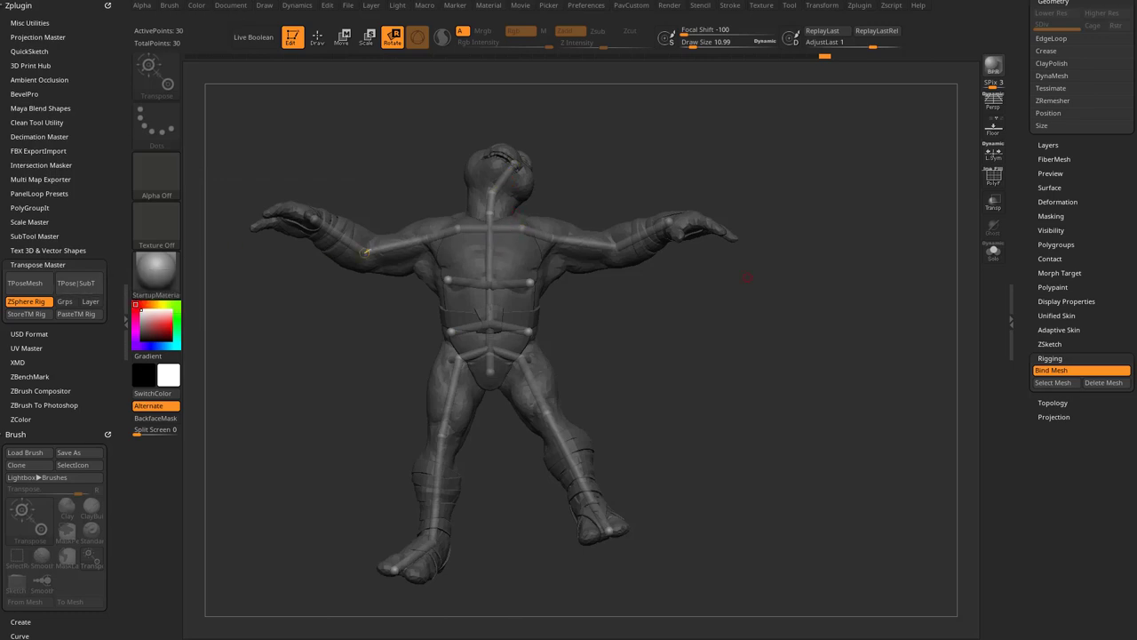
{"action": "left_click_drag", "start_coordinate": [743, 313], "coordinate": [490, 255]}
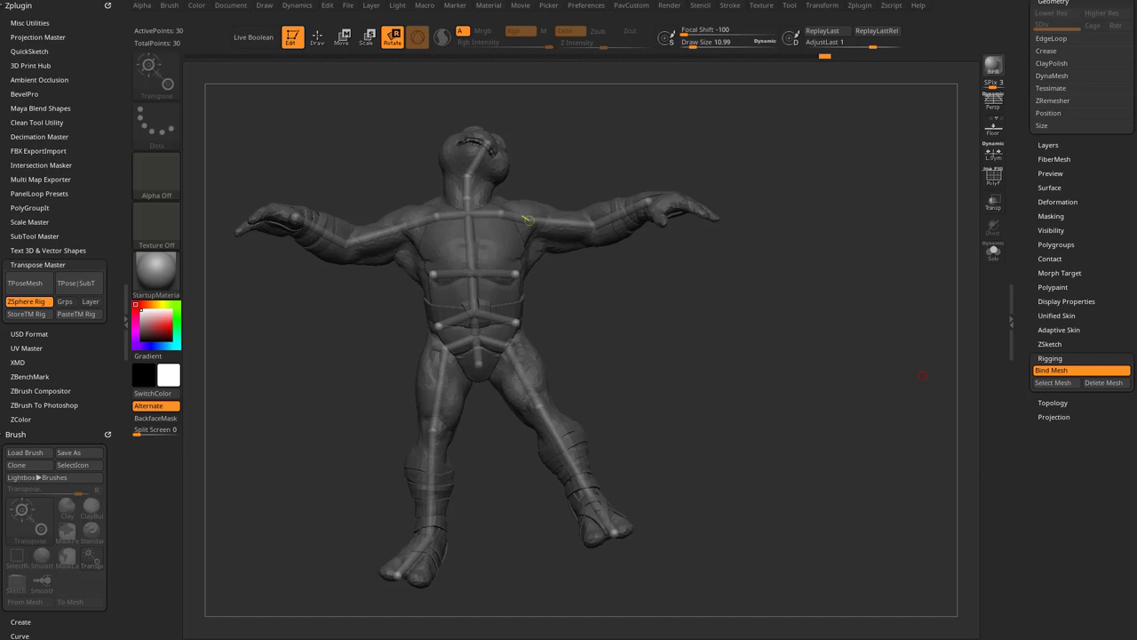
{"action": "left_click_drag", "start_coordinate": [739, 311], "coordinate": [733, 334]}
Set the rig's adaptive skin to Density 1 and DynaMesh Resolution 0, and check its preview.
{"action": "left_click", "coordinate": [1059, 330]}
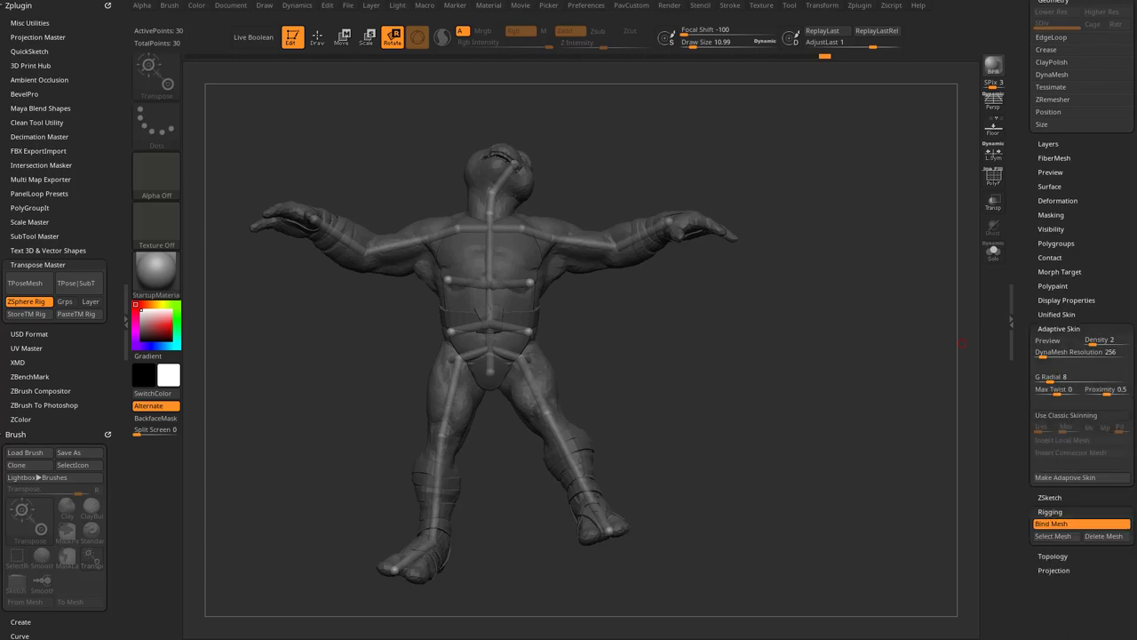
{"action": "left_click_drag", "start_coordinate": [1052, 353], "coordinate": [1012, 357]}
{"action": "left_click", "coordinate": [1050, 341]}
{"action": "left_click_drag", "start_coordinate": [871, 373], "coordinate": [800, 373]}
{"action": "key", "text": "a"}
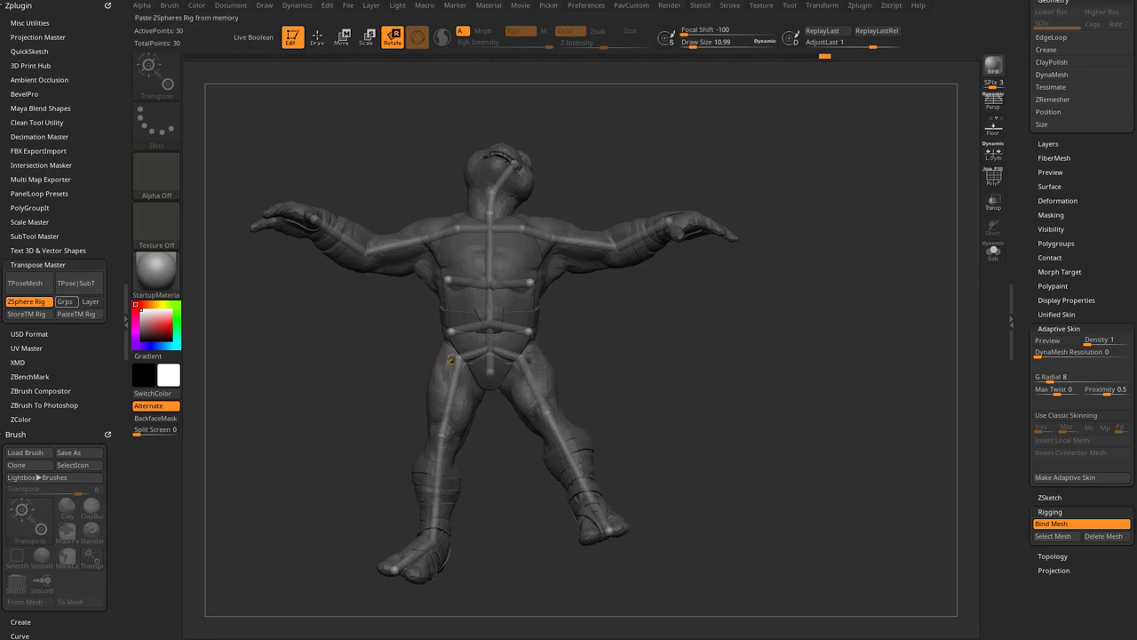
Transfer the posed mesh back to the turtle's subtools and inspect the posed sculpt from the back and side.
{"action": "left_click_drag", "start_coordinate": [307, 391], "coordinate": [267, 391]}
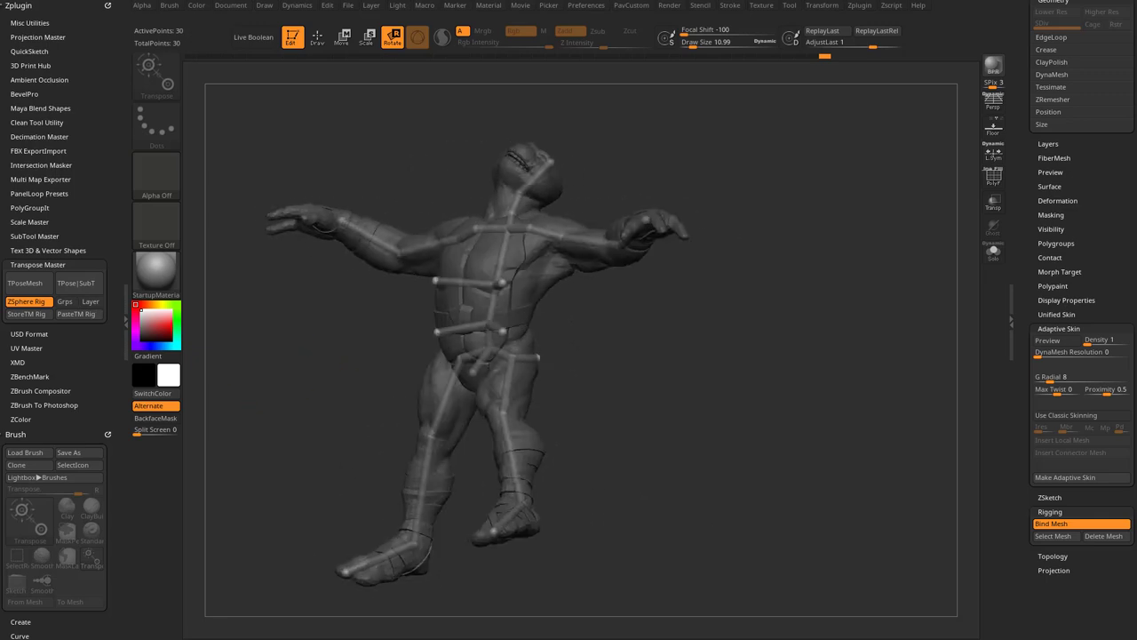
{"action": "left_click_drag", "start_coordinate": [639, 399], "coordinate": [719, 400]}
{"action": "left_click", "coordinate": [78, 285]}
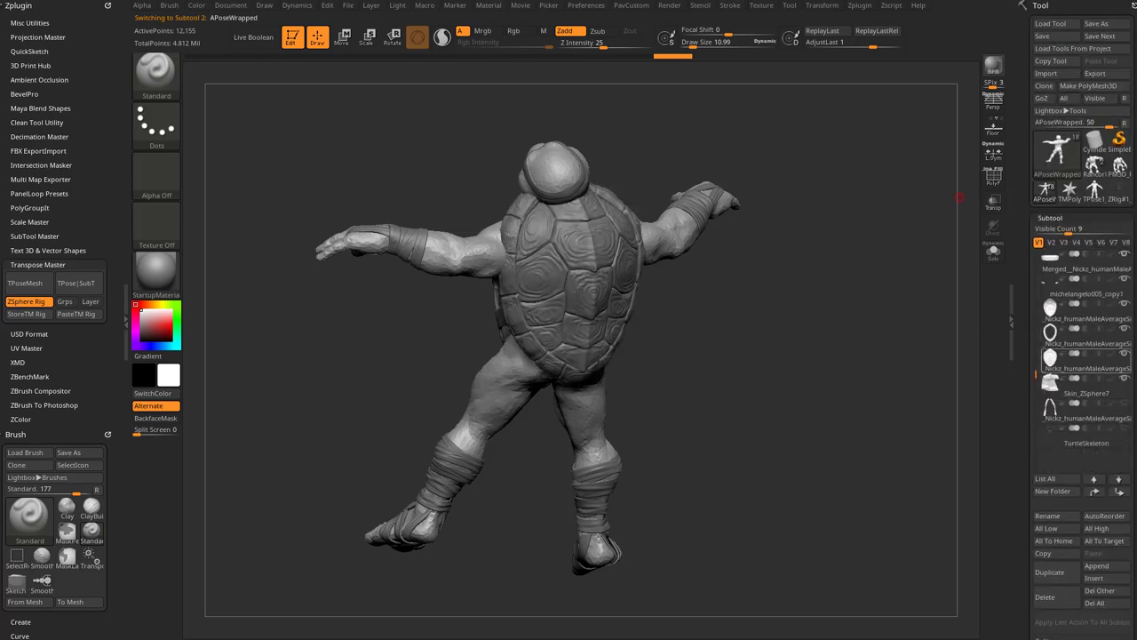
{"action": "left_click_drag", "start_coordinate": [930, 285], "coordinate": [873, 338]}
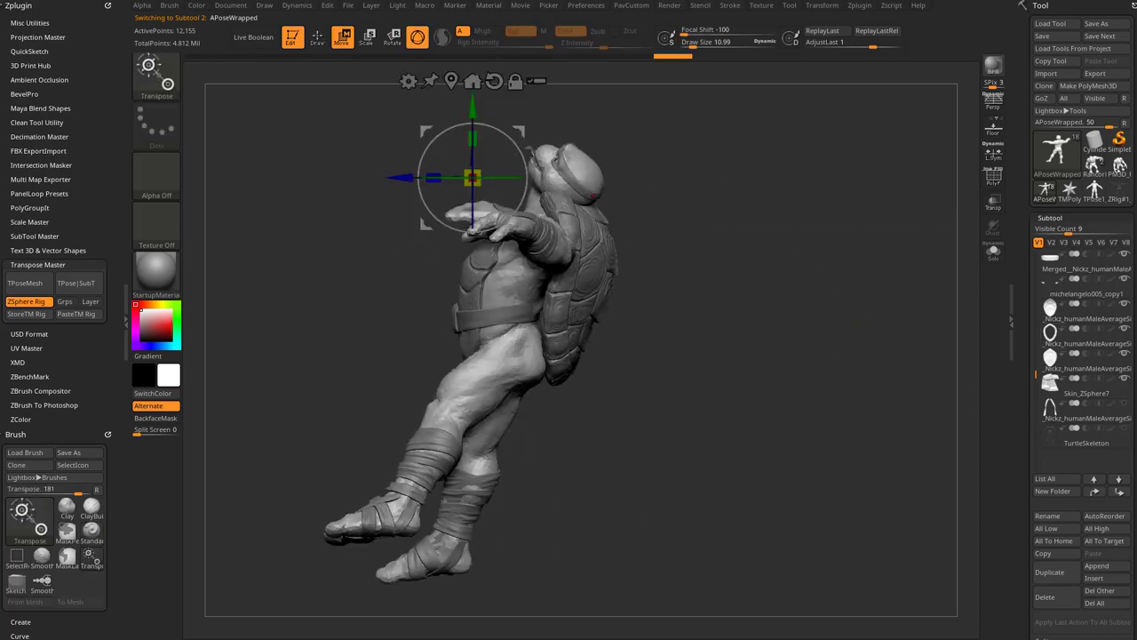
{"action": "left_click_drag", "start_coordinate": [853, 320], "coordinate": [679, 307]}
Enable transposing of multiple subtools, limit the active selection to the shell, and reposition the gizmo onto it.
{"action": "left_click", "coordinate": [536, 81]}
{"action": "left_click_drag", "start_coordinate": [742, 176], "coordinate": [786, 235], "text": "ctrl+shift"}
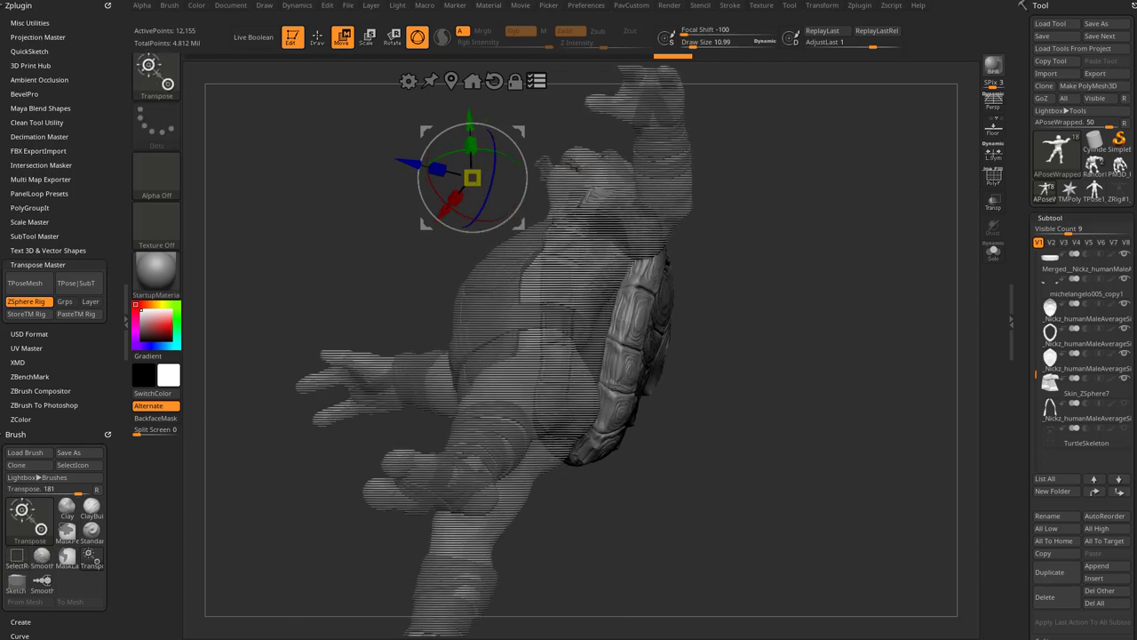
{"action": "mouse_move", "coordinate": [781, 294]}
{"action": "left_mouse_down"}
{"action": "mouse_move", "coordinate": [768, 284]}
{"action": "mouse_move", "coordinate": [852, 240]}
{"action": "left_mouse_up"}
{"action": "left_click_drag", "start_coordinate": [519, 224], "coordinate": [634, 339]}
Move the shell to fit against the turtle's back, and leave multi-subtool transposing.
{"action": "left_click_drag", "start_coordinate": [764, 342], "coordinate": [702, 342], "text": "shift"}
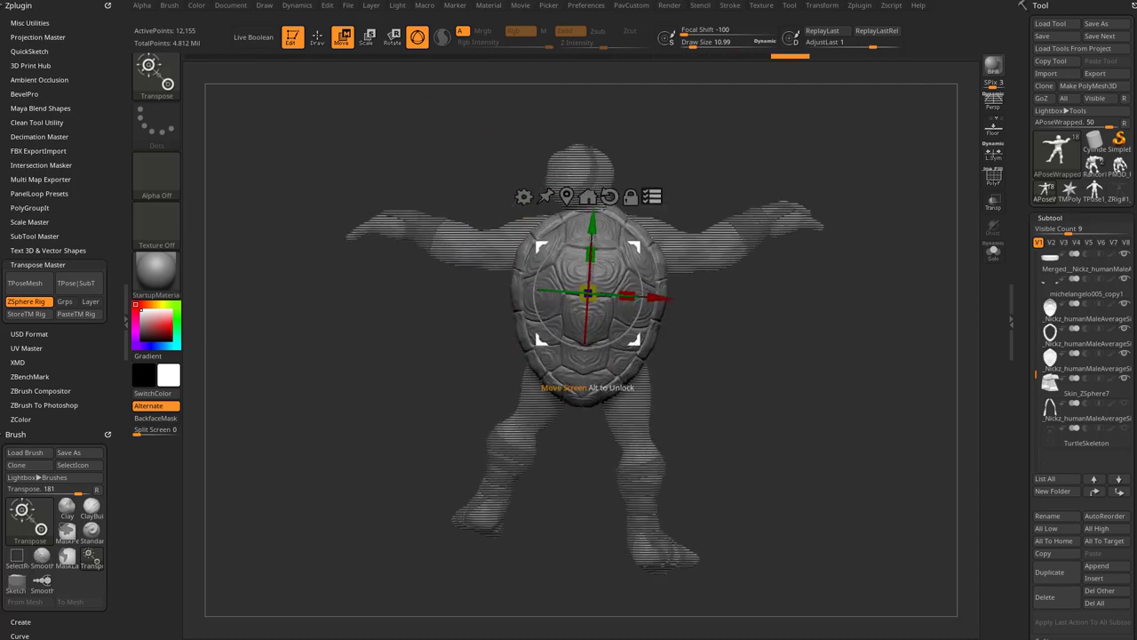
{"action": "left_click_drag", "start_coordinate": [702, 342], "coordinate": [773, 342], "text": "shift"}
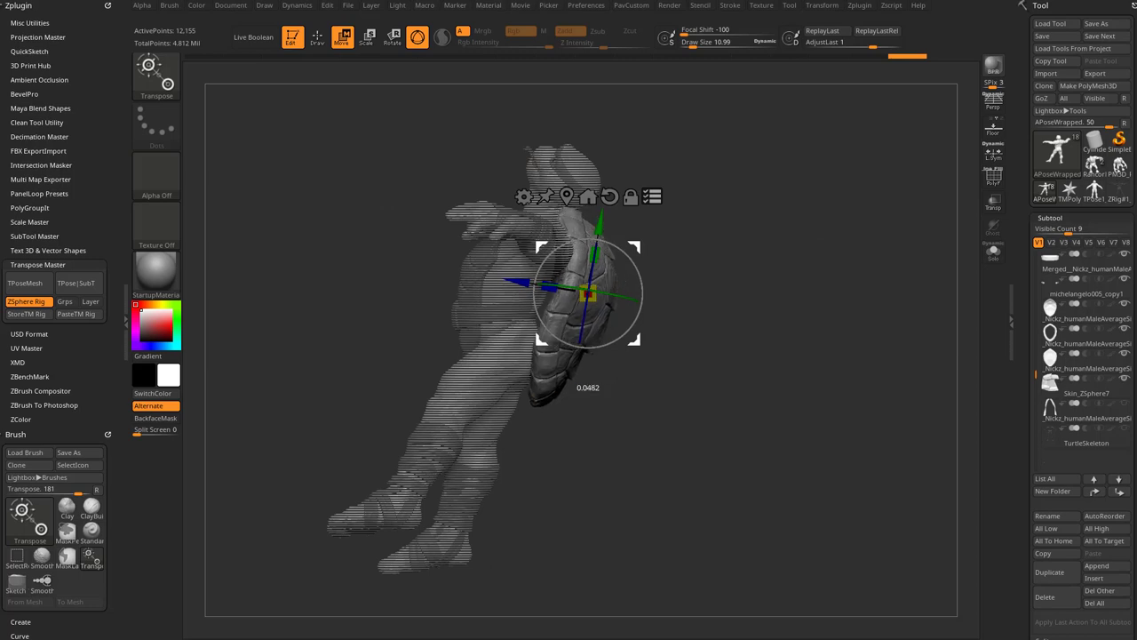
{"action": "left_click_drag", "start_coordinate": [800, 382], "coordinate": [640, 377]}
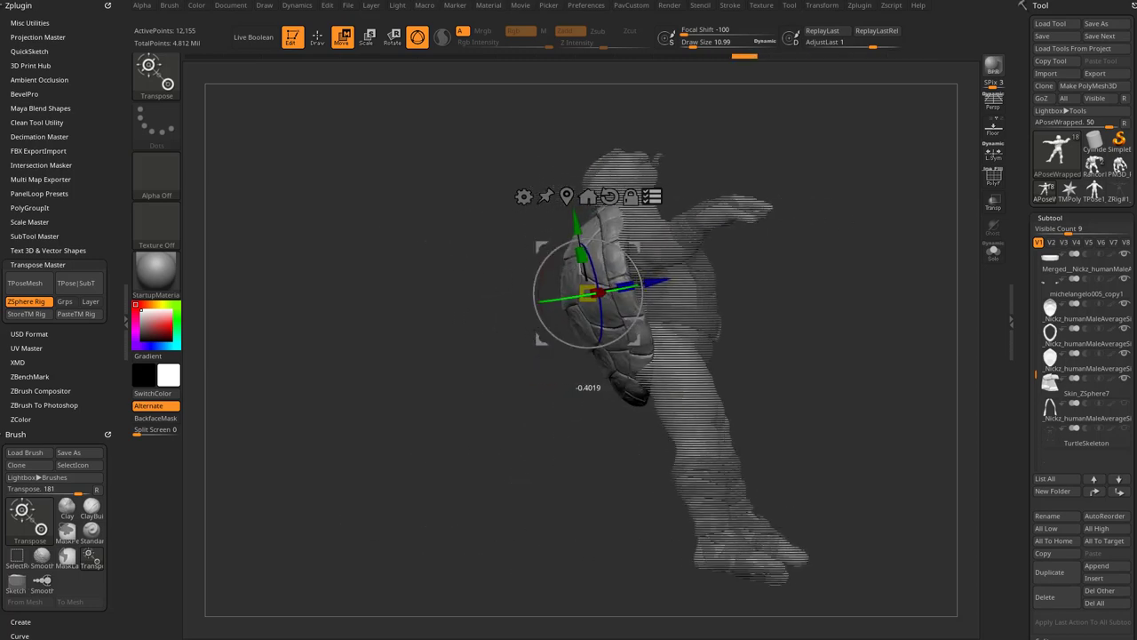
{"action": "left_click_drag", "start_coordinate": [639, 377], "coordinate": [742, 378]}
{"action": "left_click_drag", "start_coordinate": [741, 337], "coordinate": [760, 444], "text": "alt"}
{"action": "left_click", "coordinate": [641, 285]}
{"action": "left_click_drag", "start_coordinate": [760, 382], "coordinate": [801, 483]}
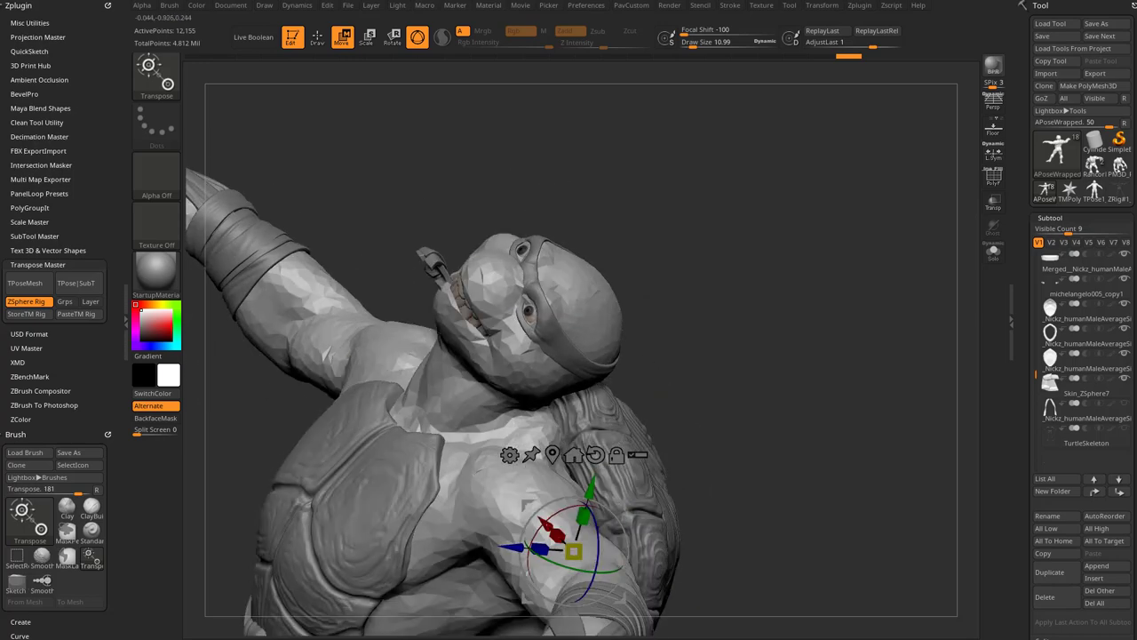
Reenable multi-subtool transposing, clear the shell-only selection, and try isolating the strap piece beside the turtle's mouth.
{"action": "left_click", "coordinate": [638, 454]}
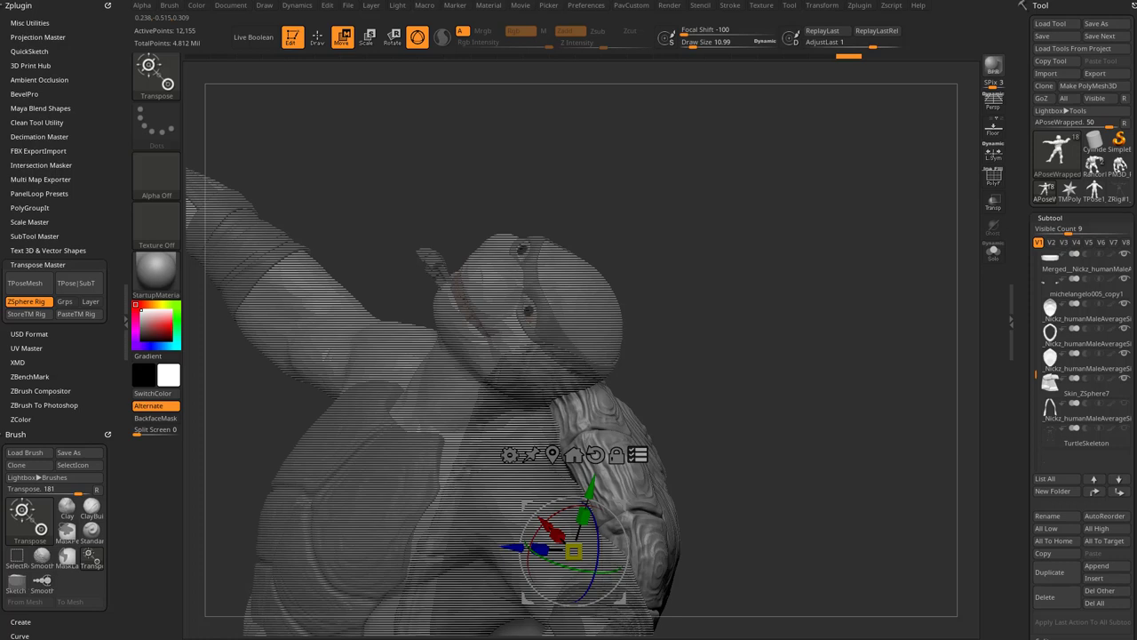
{"action": "left_click_drag", "start_coordinate": [481, 147], "coordinate": [557, 170], "text": "ctrl+shift"}
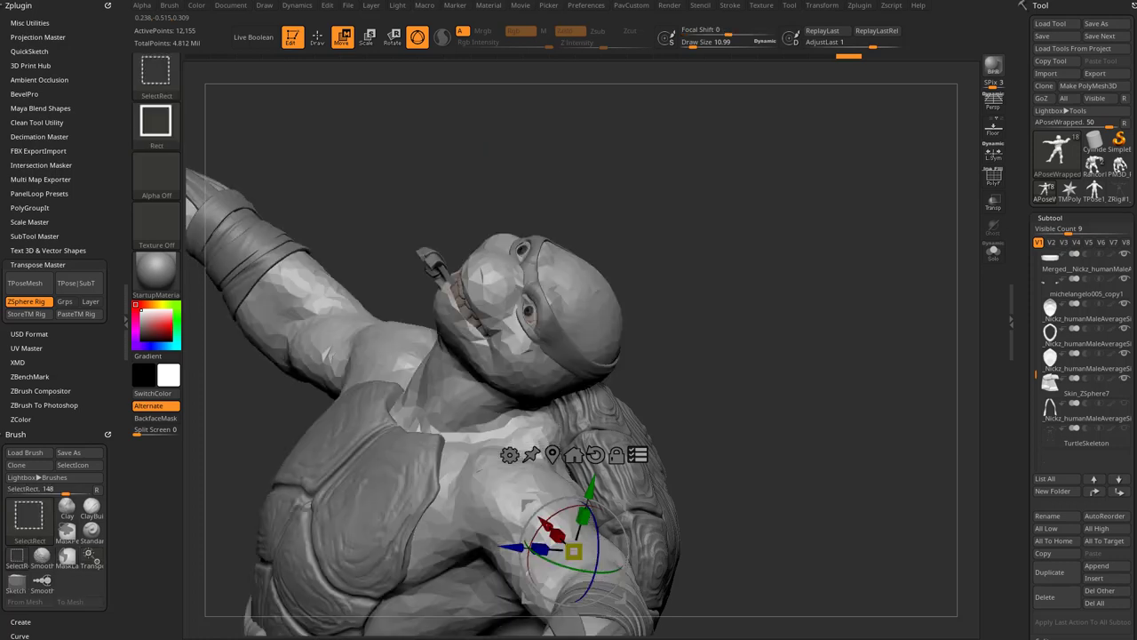
{"action": "left_click", "coordinate": [432, 264], "text": "ctrl+shift"}
{"action": "left_click", "coordinate": [433, 265], "text": "ctrl+shift"}
{"action": "mouse_move", "coordinate": [501, 165]}
{"action": "left_mouse_down"}
{"action": "mouse_move", "coordinate": [560, 233]}
{"action": "mouse_move", "coordinate": [541, 190]}
{"action": "left_mouse_up"}
{"action": "left_click_drag", "start_coordinate": [547, 189], "coordinate": [571, 211], "text": "ctrl+shift"}
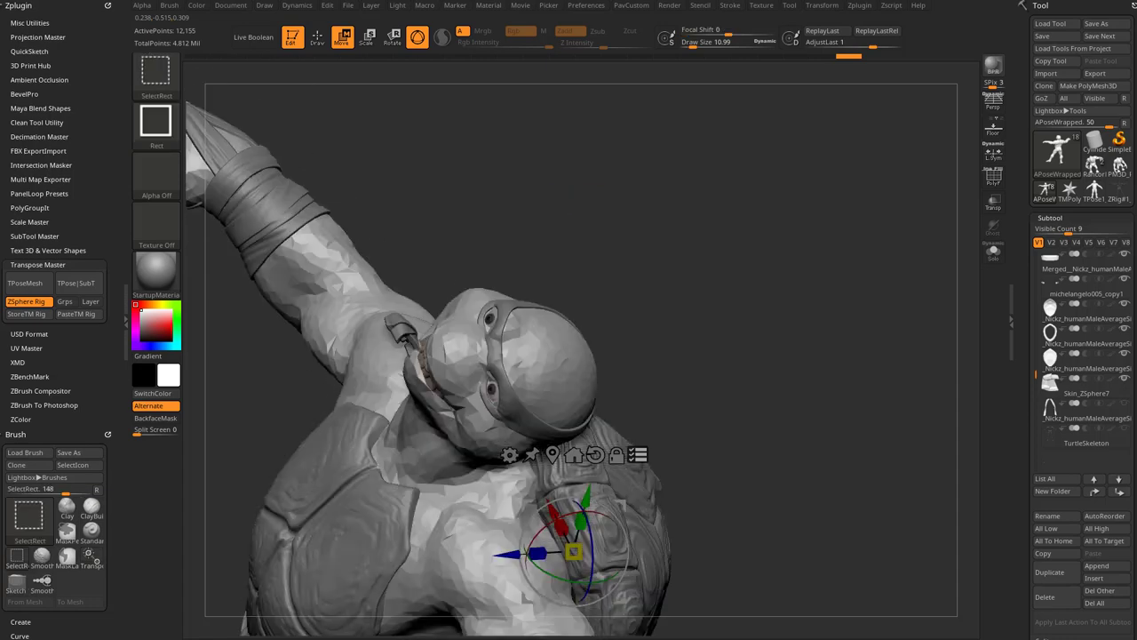
Limit multi-subtool transposing to the headband strap piece beside the turtle's mouth, leaving the other subtools unselected.
{"action": "left_click_drag", "start_coordinate": [800, 266], "coordinate": [715, 278]}
{"action": "left_click", "coordinate": [417, 266], "text": "alt"}
{"action": "left_click", "coordinate": [1124, 403]}
{"action": "scroll", "coordinate": [1086, 266], "scroll_direction": "up", "scroll_amount": 8}
{"action": "left_click", "coordinate": [1124, 279]}
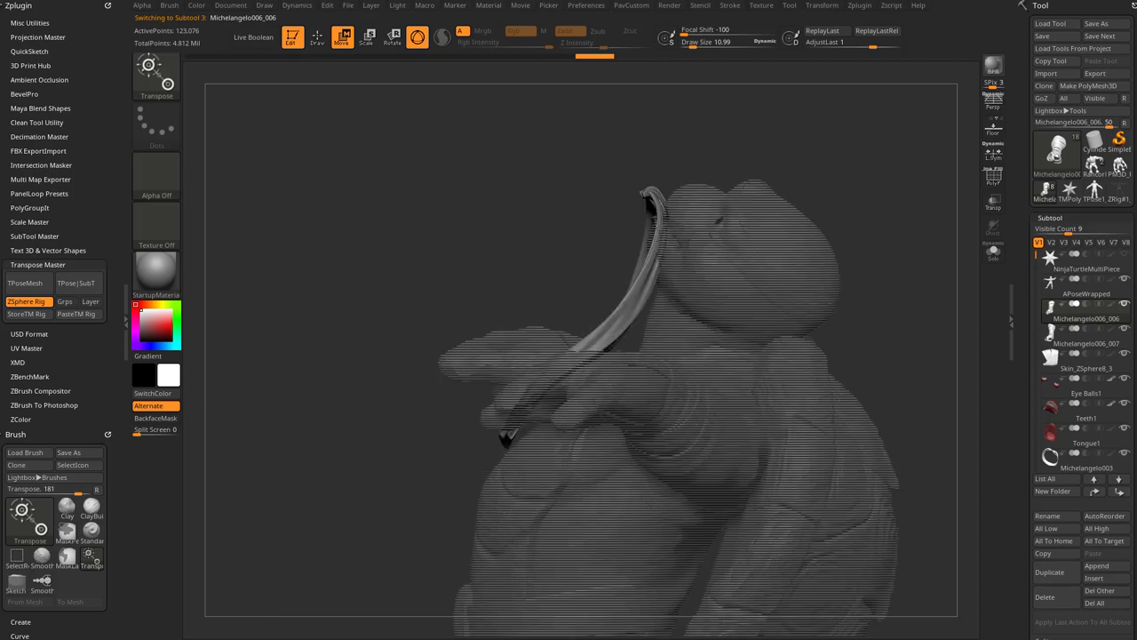
Reposition the gizmo onto the headband strap, move the strap behind the turtle's head, and leave multi-subtool transposing.
{"action": "left_click_drag", "start_coordinate": [817, 284], "coordinate": [817, 427], "text": "alt"}
{"action": "left_click_drag", "start_coordinate": [818, 568], "coordinate": [818, 142], "text": "alt"}
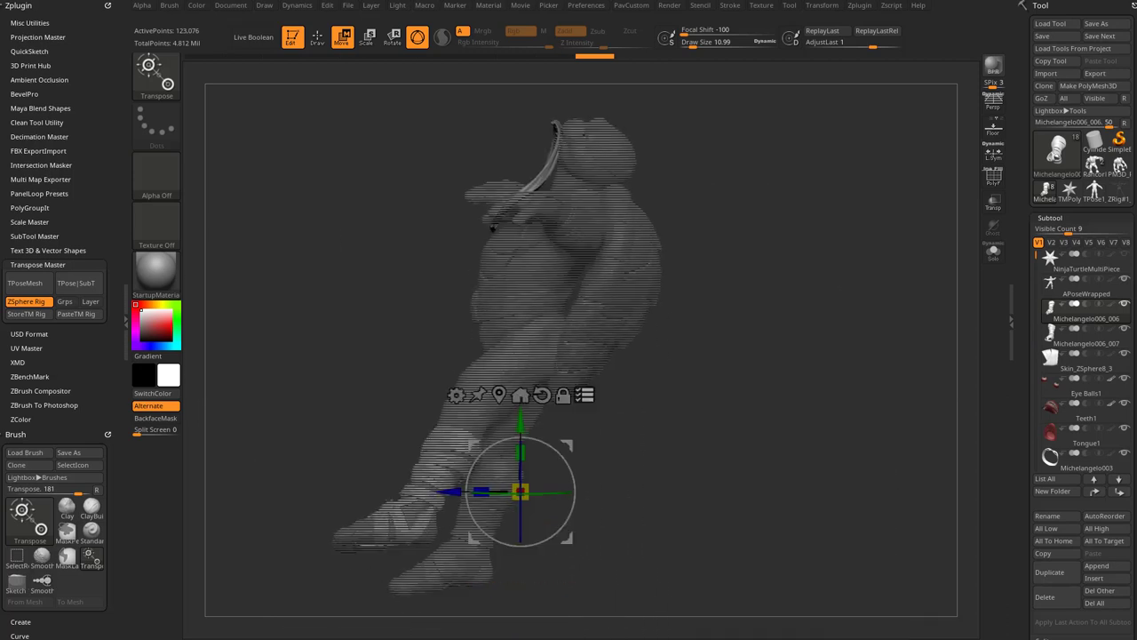
{"action": "left_click_drag", "start_coordinate": [693, 400], "coordinate": [693, 424], "text": "alt"}
{"action": "left_click_drag", "start_coordinate": [567, 469], "coordinate": [668, 472]}
{"action": "left_click_drag", "start_coordinate": [567, 469], "coordinate": [684, 154], "text": "alt"}
{"action": "left_click_drag", "start_coordinate": [729, 204], "coordinate": [587, 238], "text": "alt"}
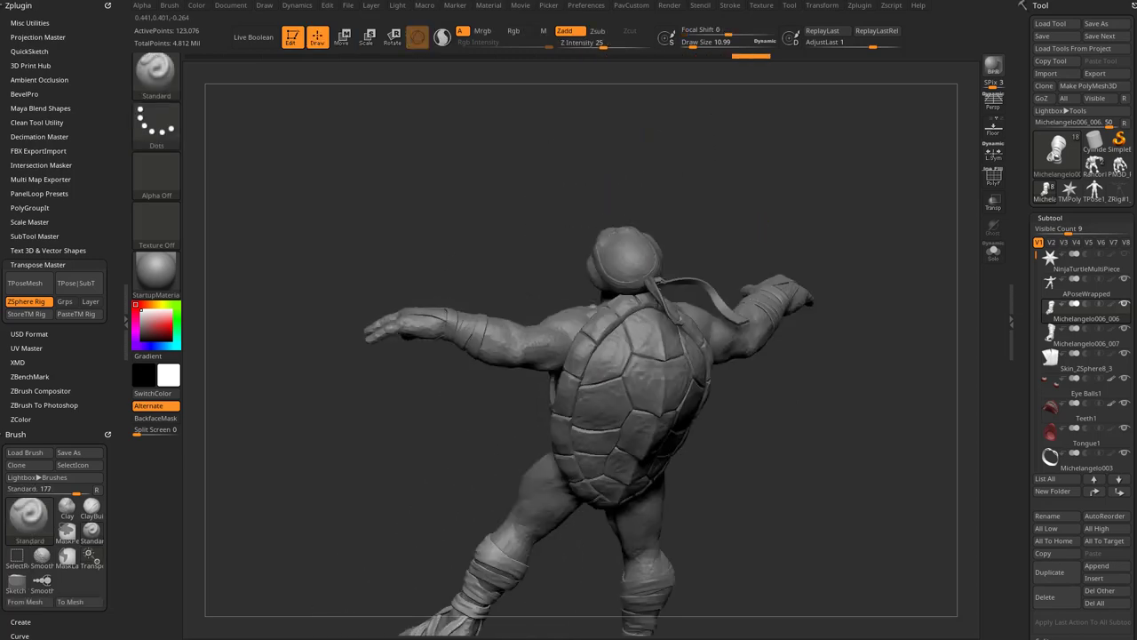
Adjust the headband tails at the back of the turtle's head, and set the draw size to about 24.5.
{"action": "left_click_drag", "start_coordinate": [311, 355], "coordinate": [489, 355]}
{"action": "left_click_drag", "start_coordinate": [924, 311], "coordinate": [742, 235]}
{"action": "key", "text": "w"}
{"action": "left_click_drag", "start_coordinate": [531, 255], "coordinate": [507, 257]}
{"action": "mouse_move", "coordinate": [622, 233]}
{"action": "left_mouse_down"}
{"action": "mouse_move", "coordinate": [524, 234]}
{"action": "mouse_move", "coordinate": [525, 262]}
{"action": "left_mouse_up"}
{"action": "key", "text": "q"}
{"action": "mouse_move", "coordinate": [657, 243]}
{"action": "left_mouse_down"}
{"action": "mouse_move", "coordinate": [812, 236]}
{"action": "mouse_move", "coordinate": [744, 301]}
{"action": "mouse_move", "coordinate": [802, 264]}
{"action": "mouse_move", "coordinate": [782, 286]}
{"action": "mouse_move", "coordinate": [784, 317]}
{"action": "mouse_move", "coordinate": [769, 318]}
{"action": "left_mouse_up"}
{"action": "key", "text": "s"}
{"action": "left_click_drag", "start_coordinate": [769, 331], "coordinate": [788, 326]}
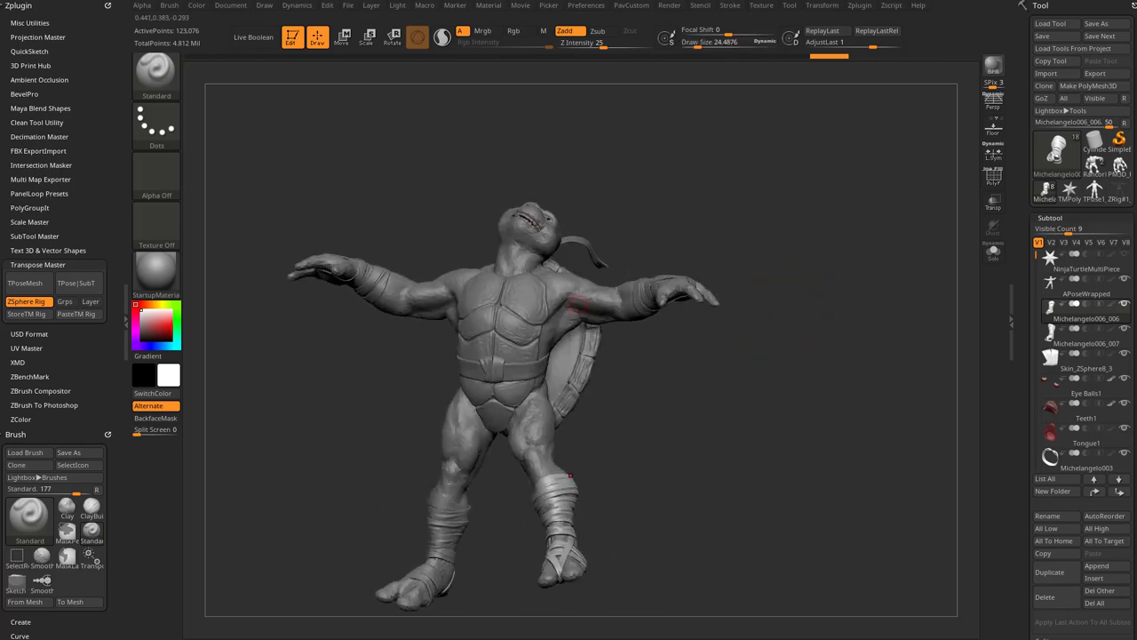
Select the APoseWrapped body subtool and turn off Proxy Pose to bring back its full-resolution mesh.
{"action": "left_click", "coordinate": [598, 298], "text": "alt"}
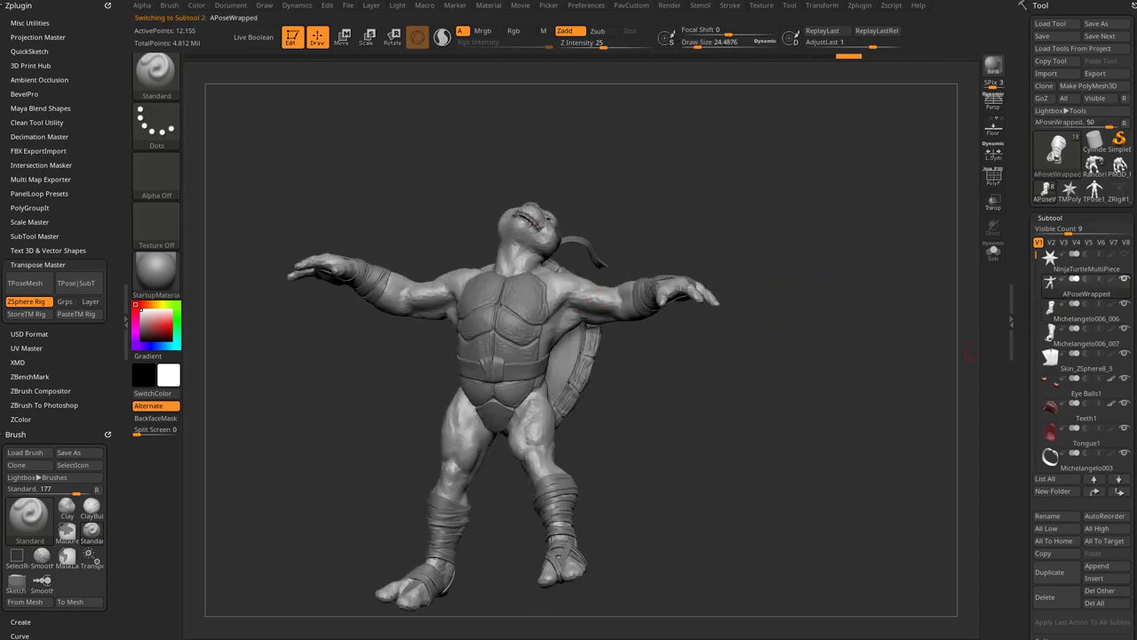
{"action": "scroll", "coordinate": [1082, 356], "scroll_direction": "down", "scroll_amount": 10}
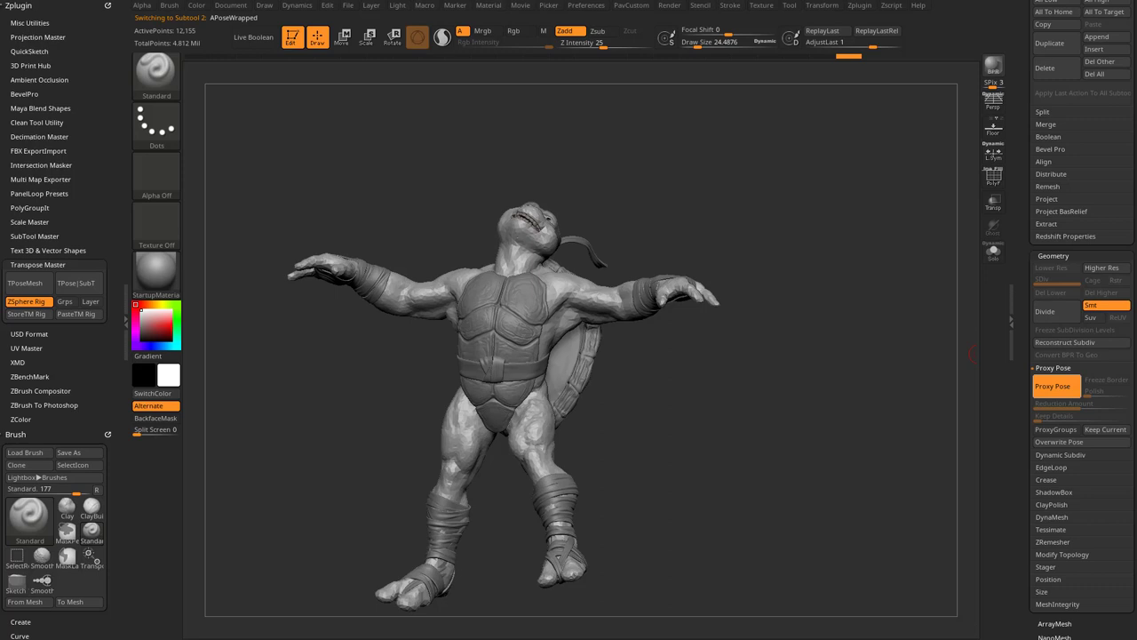
{"action": "left_click", "coordinate": [1056, 385]}
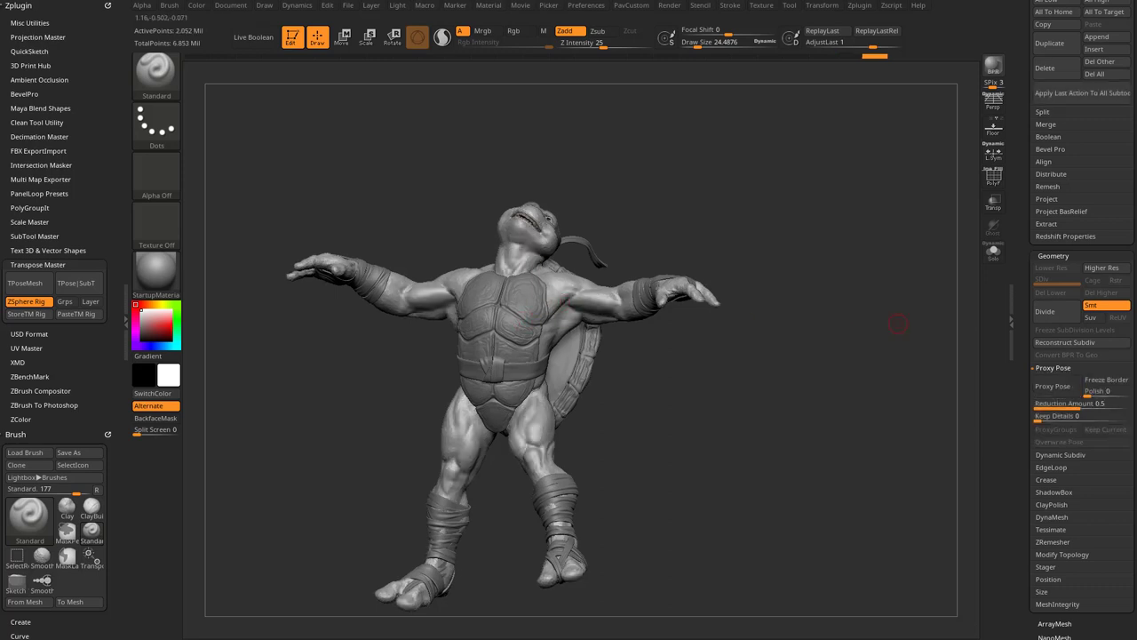
Inspect the full-resolution posed turtle from several angles, and set the draw size to about 41.
{"action": "left_click_drag", "start_coordinate": [746, 215], "coordinate": [613, 218]}
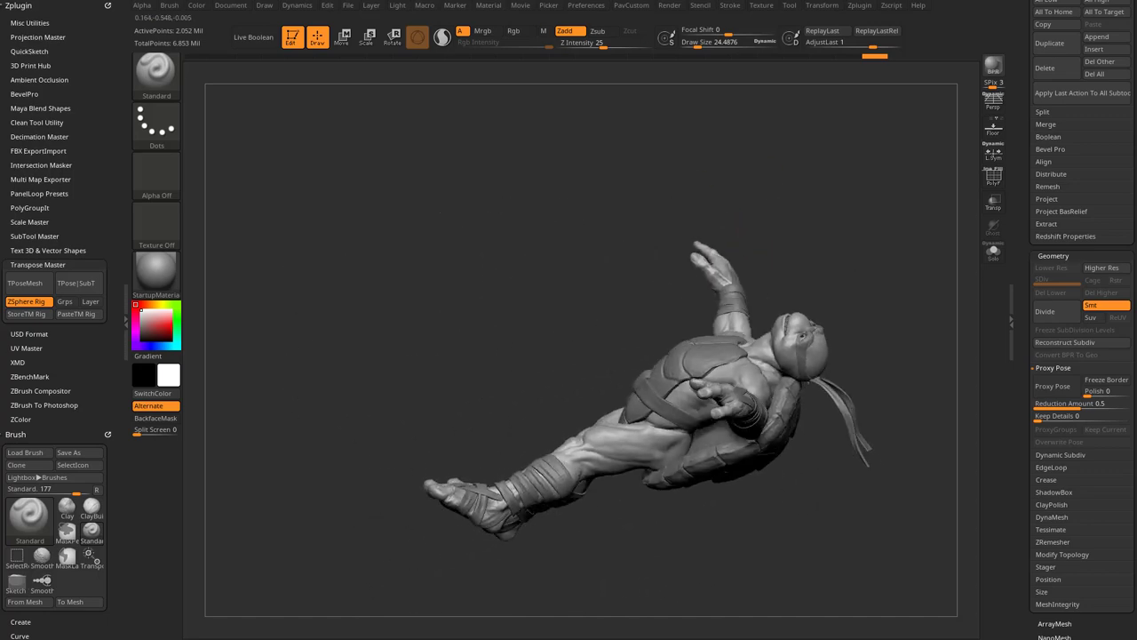
{"action": "key", "text": "s"}
{"action": "left_click", "coordinate": [783, 283]}
{"action": "mouse_move", "coordinate": [781, 260]}
{"action": "left_mouse_down", "text": "alt"}
{"action": "mouse_move", "coordinate": [786, 282]}
{"action": "mouse_move", "coordinate": [778, 266]}
{"action": "left_mouse_up", "text": "alt"}
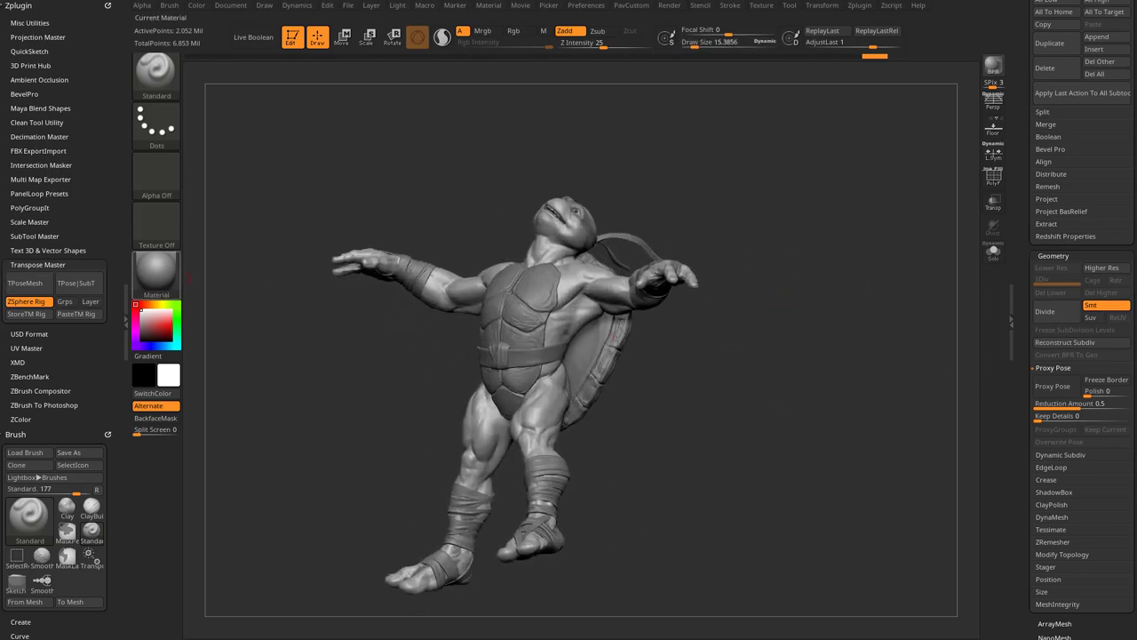
{"action": "key", "text": "s"}
{"action": "left_click", "coordinate": [774, 262]}
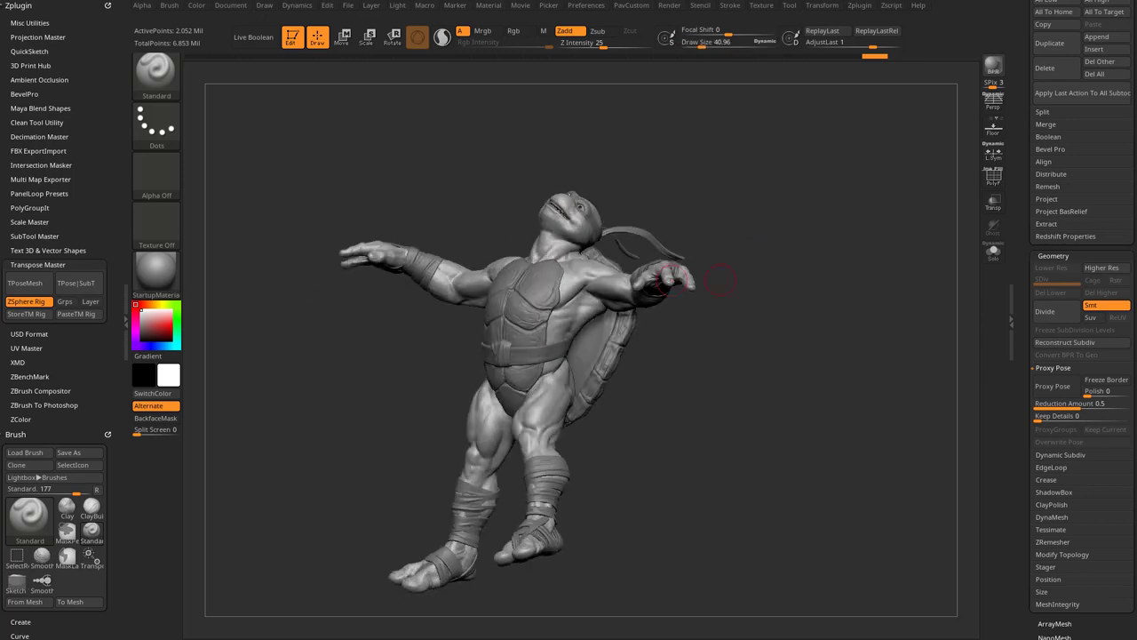